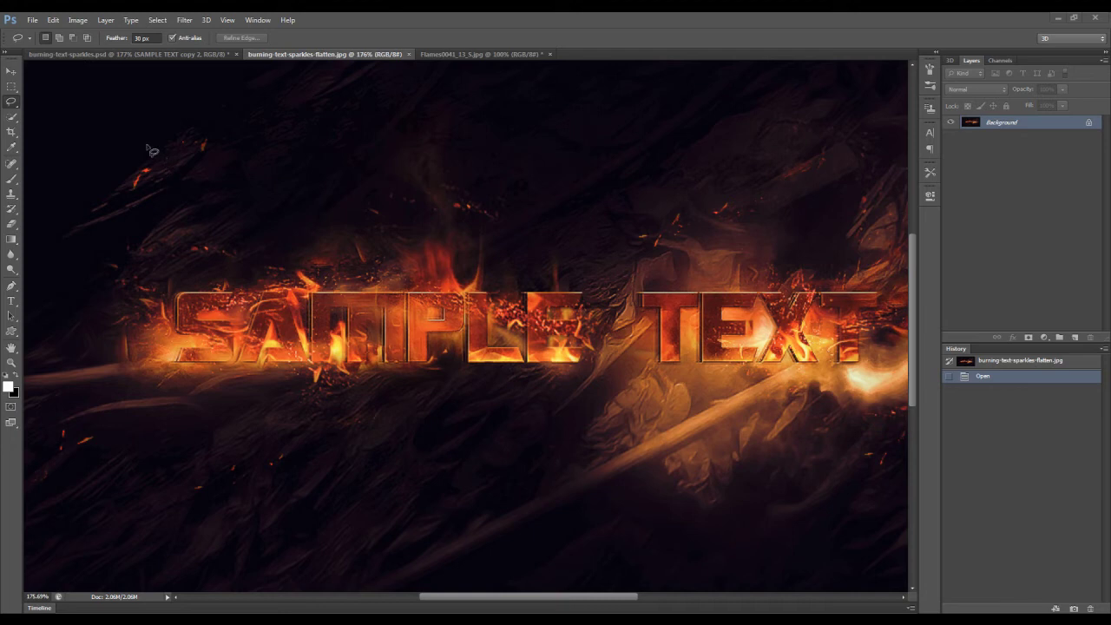
# - Lasso an oval patch of the lower-right flames in Flames0041_13_S.jpg with a 30 px feather and paste it into burning-text-sparkles.psd
pyautogui.click(146, 52)
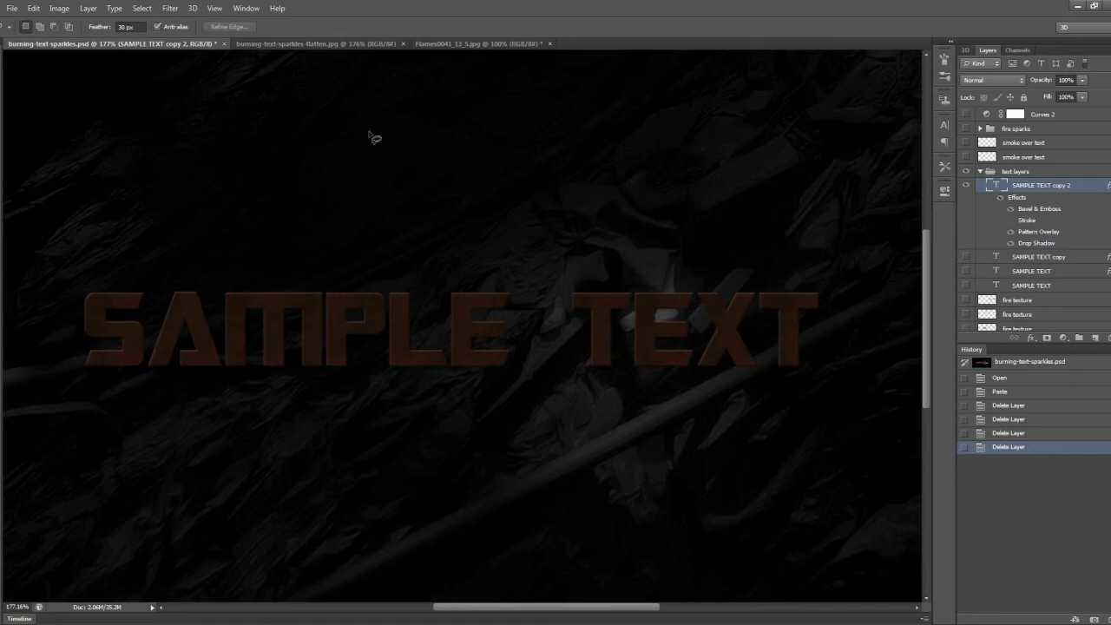
pyautogui.click(438, 44)
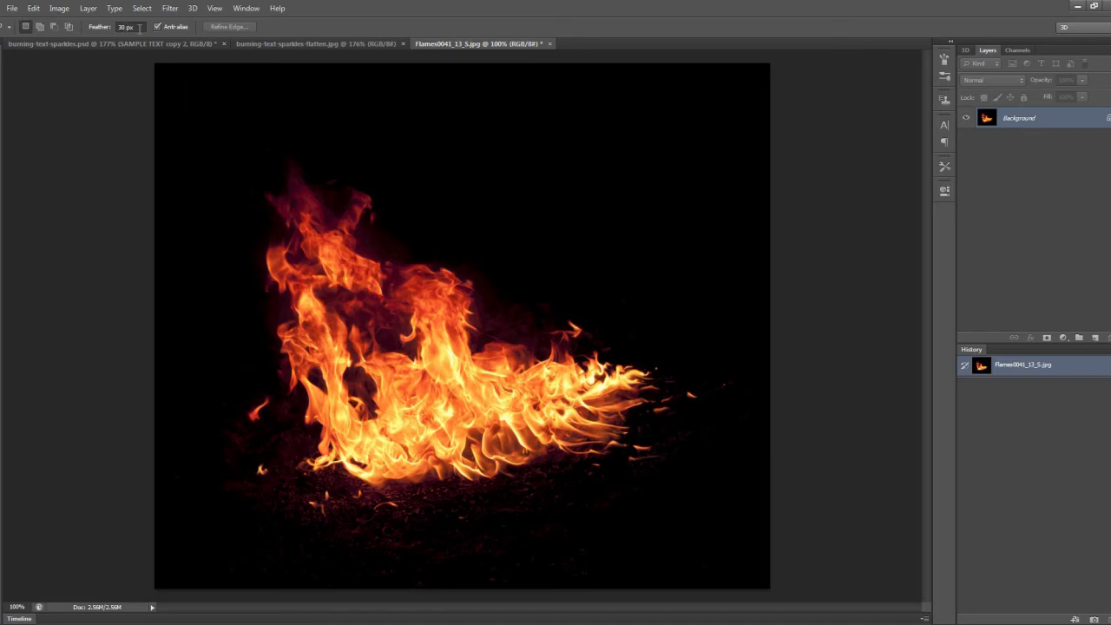
pyautogui.moveTo(516, 388)
pyautogui.mouseDown()
pyautogui.moveTo(435, 410)
pyautogui.moveTo(448, 438)
pyautogui.moveTo(552, 460)
pyautogui.moveTo(606, 443)
pyautogui.moveTo(593, 388)
pyautogui.moveTo(526, 398)
pyautogui.mouseUp()
pyautogui.moveTo(525, 398)
pyautogui.mouseDown()
pyautogui.moveTo(539, 395)
pyautogui.moveTo(531, 405)
pyautogui.mouseUp()
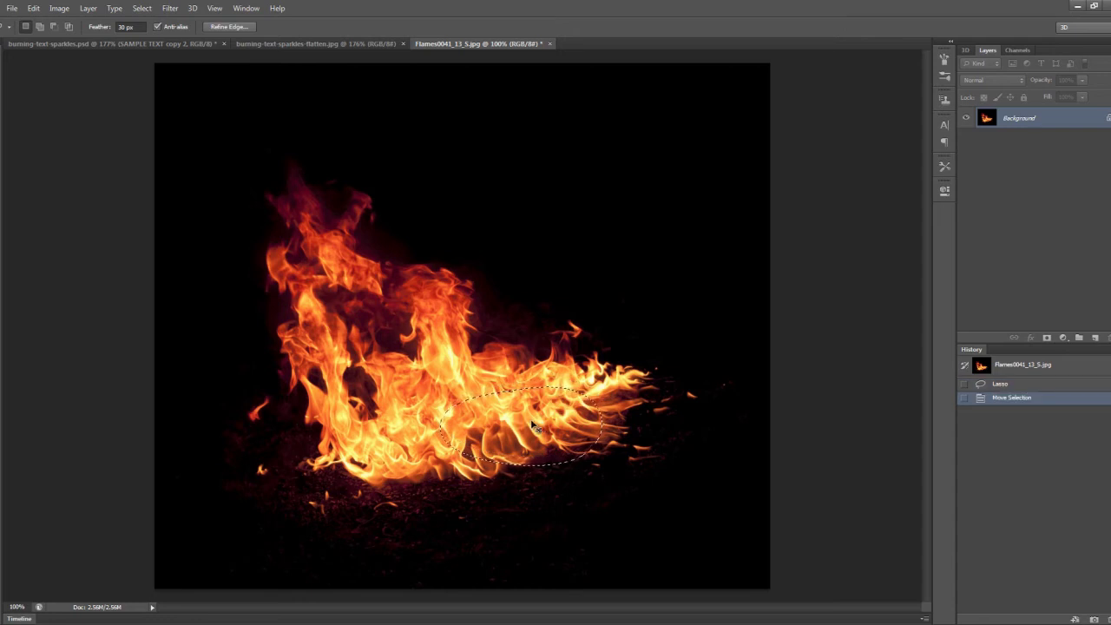
pyautogui.click(137, 44)
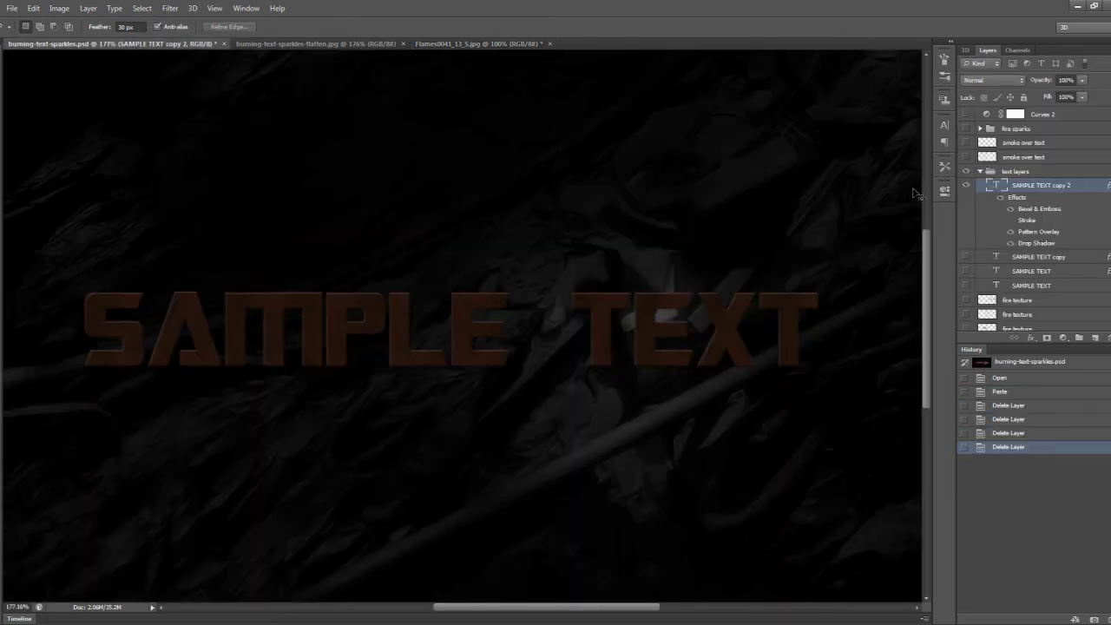
pyautogui.hotkey('ctrl', 'v')
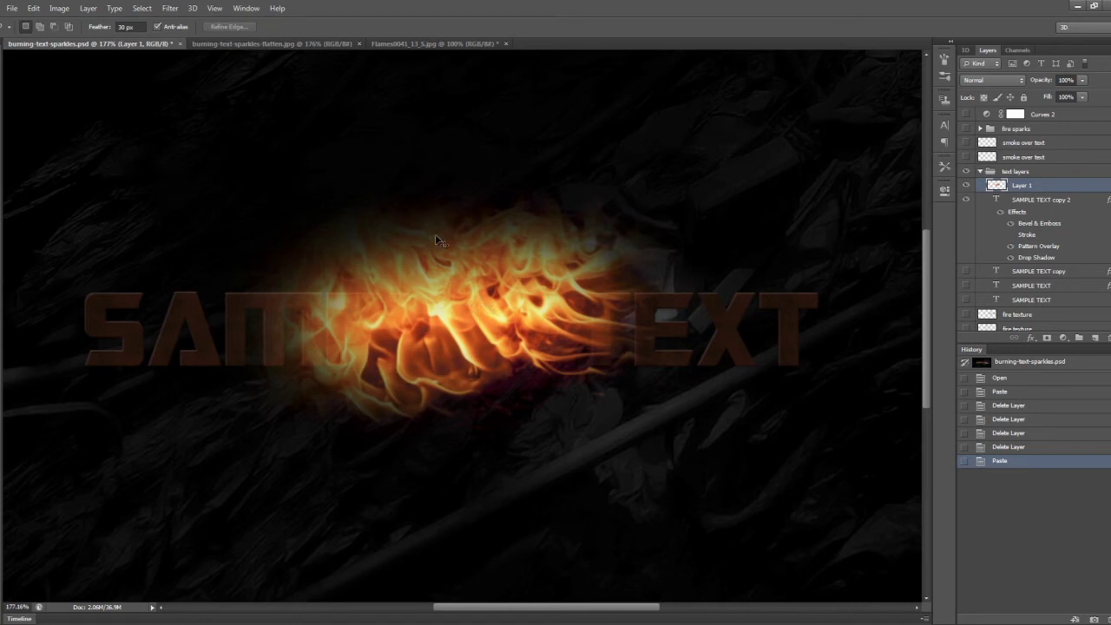
# - Shrink and flatten the pasted flame patch with Free Transform and place it over the lower half of the word SAMPLE
pyautogui.hotkey('ctrl', 't')
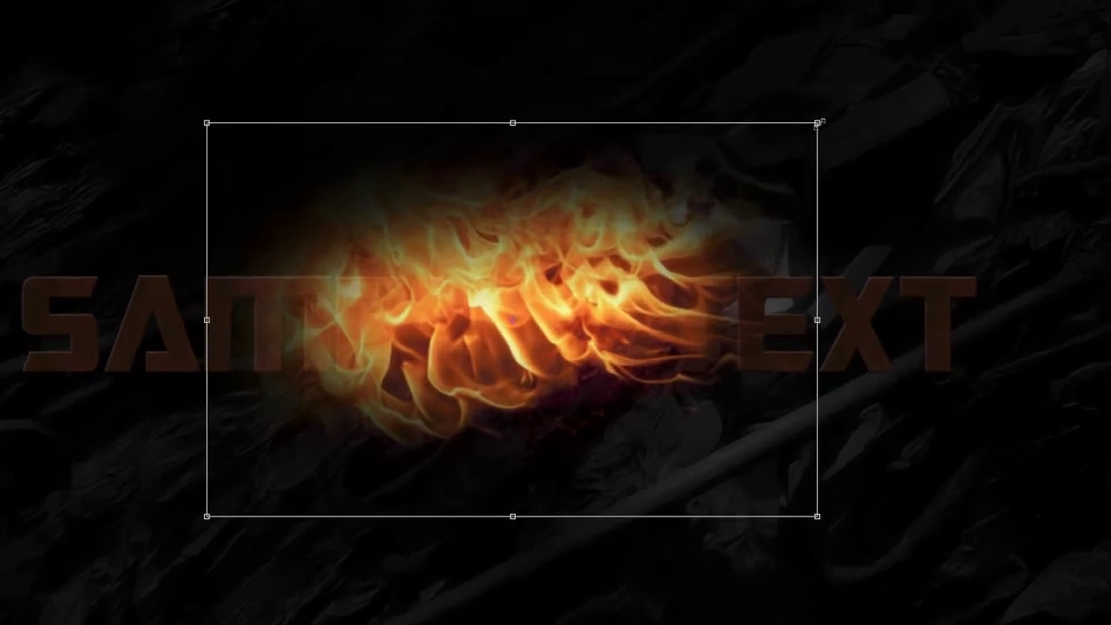
pyautogui.moveTo(695, 174); pyautogui.dragTo(685, 183)
pyautogui.moveTo(851, 107); pyautogui.dragTo(698, 205)
pyautogui.moveTo(459, 199); pyautogui.dragTo(458, 277)
pyautogui.moveTo(485, 373); pyautogui.dragTo(465, 368)
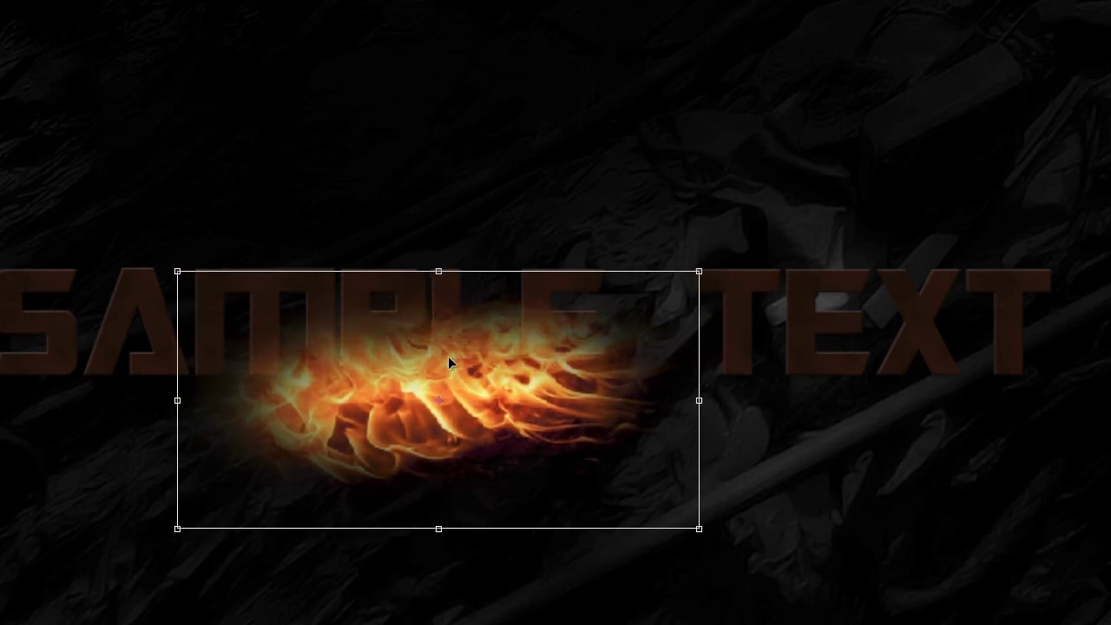
pyautogui.moveTo(439, 528); pyautogui.dragTo(438, 493)
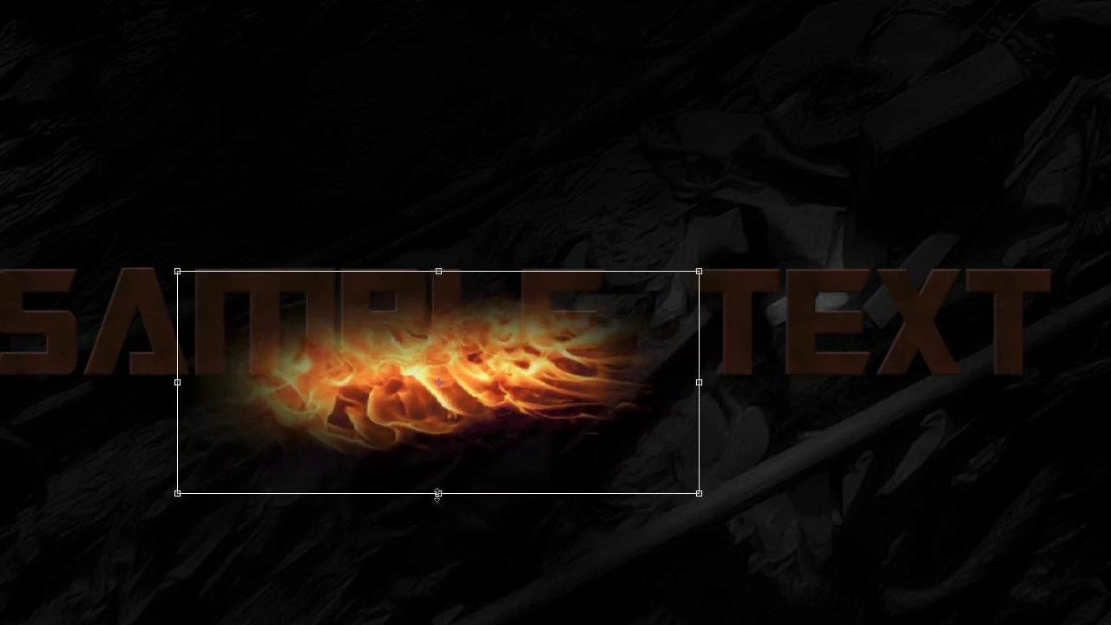
pyautogui.moveTo(447, 412); pyautogui.dragTo(435, 408)
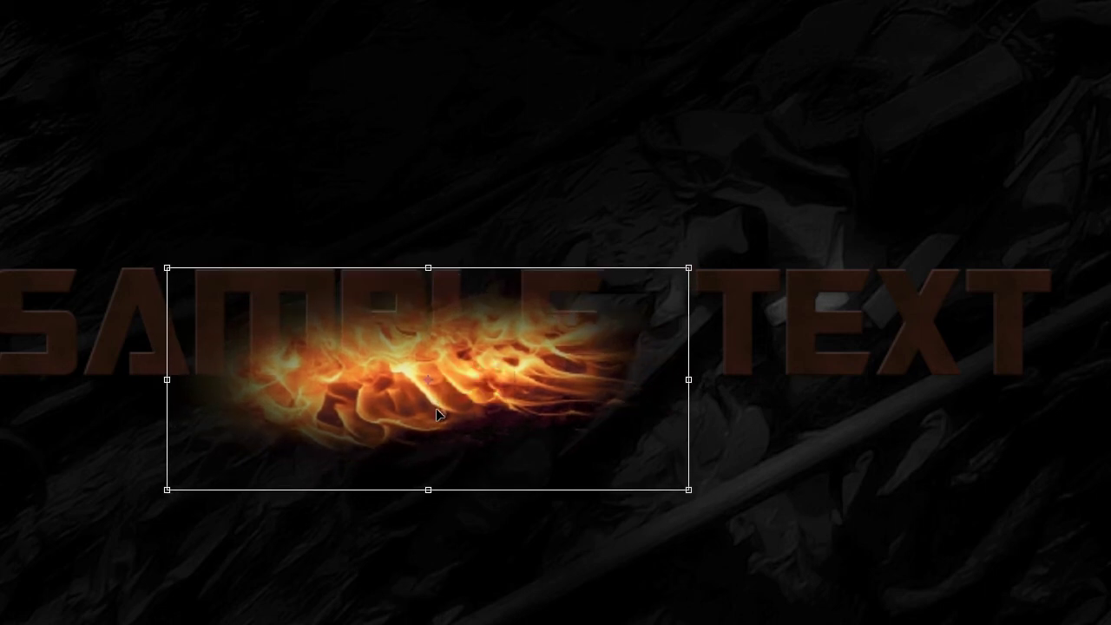
pyautogui.press('Return')
# - Try to lasso a small area of the pasted flames with the 30 px feather
pyautogui.press('l')
pyautogui.moveTo(396, 390)
pyautogui.mouseDown()
pyautogui.moveTo(355, 394)
pyautogui.moveTo(289, 354)
pyautogui.mouseUp()
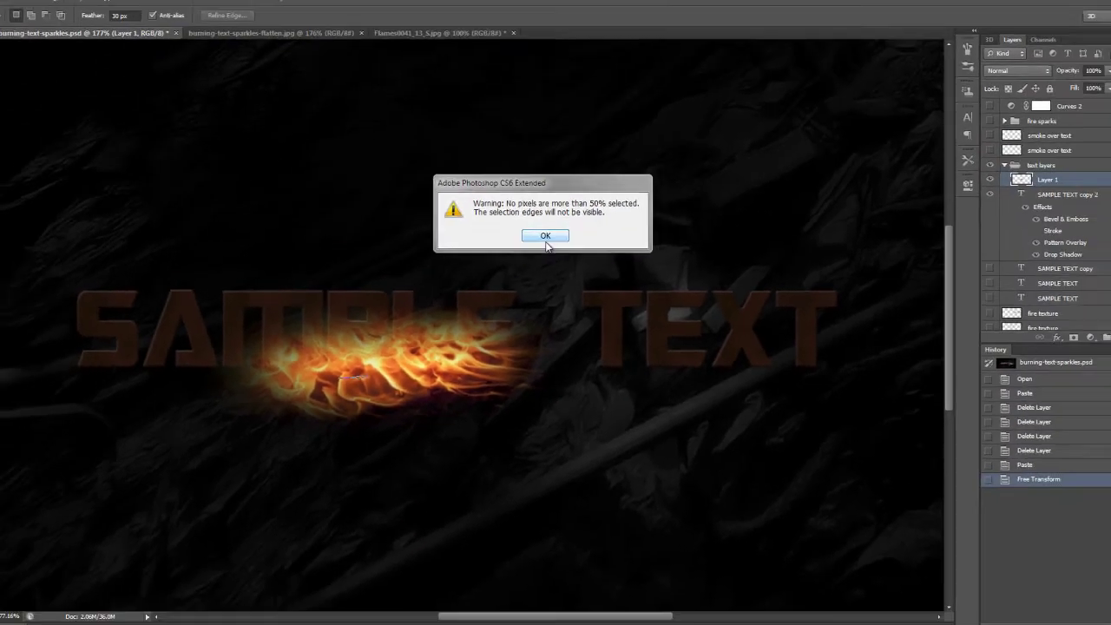
pyautogui.click(620, 200)
# - Clip the flame layer to the SAMPLE TEXT copy 2 layer and move the flames over the lower parts of the first letters, SAM
pyautogui.press('v')
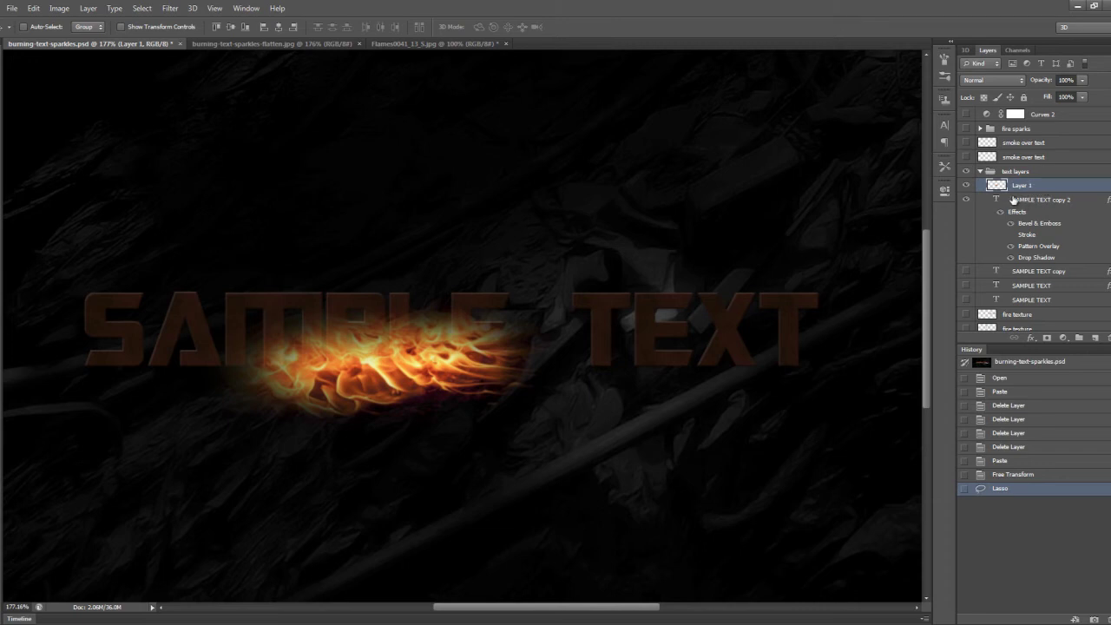
pyautogui.rightClick(1043, 186)
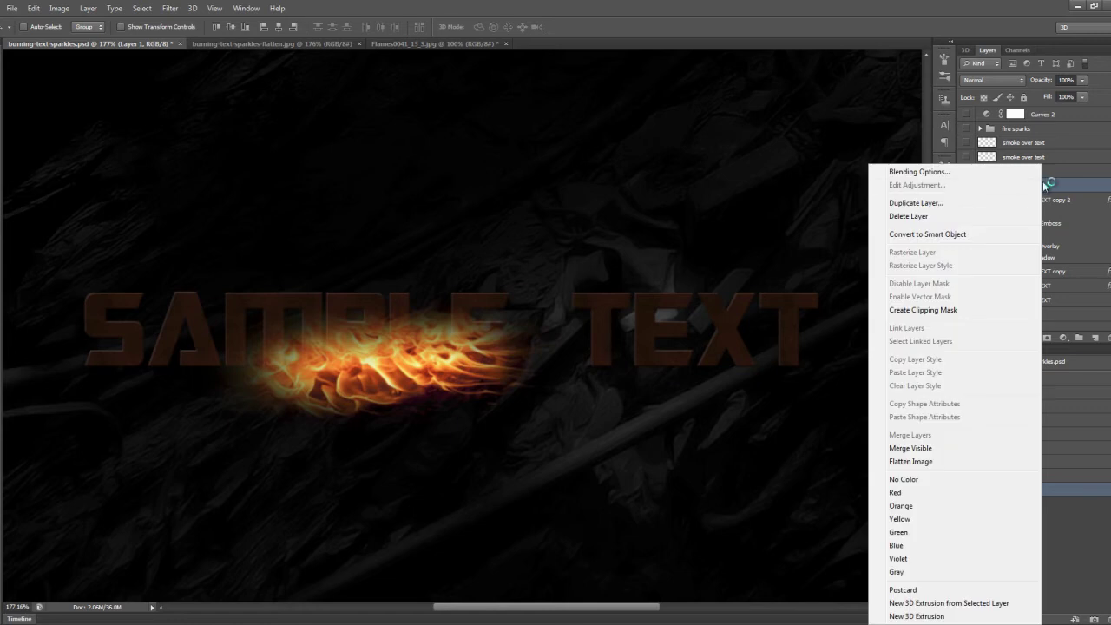
pyautogui.click(954, 311)
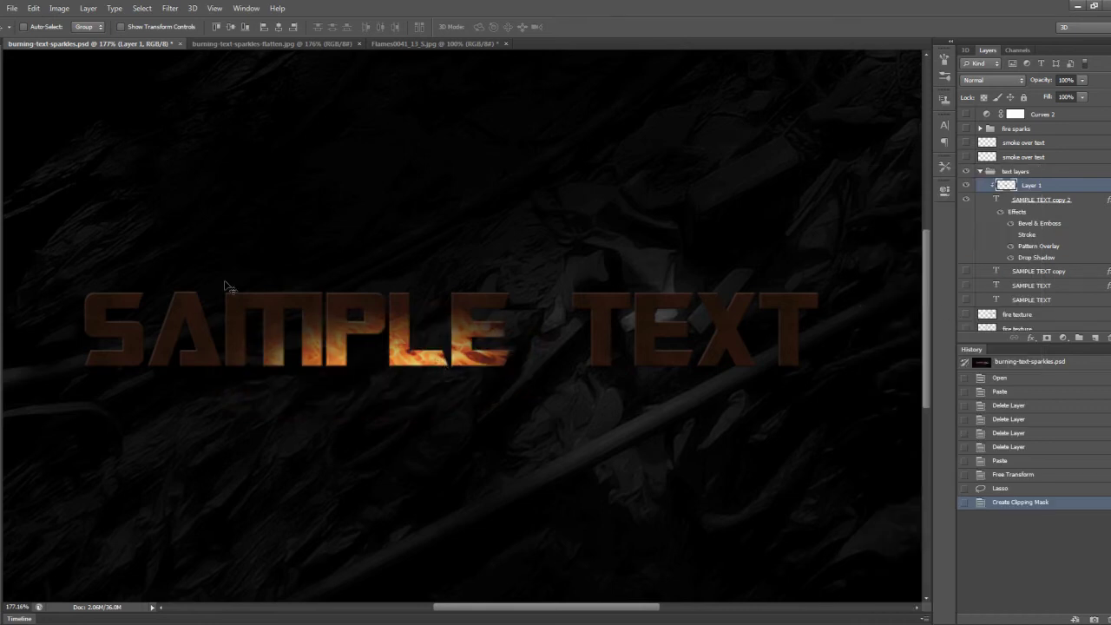
pyautogui.moveTo(455, 350); pyautogui.dragTo(278, 355)
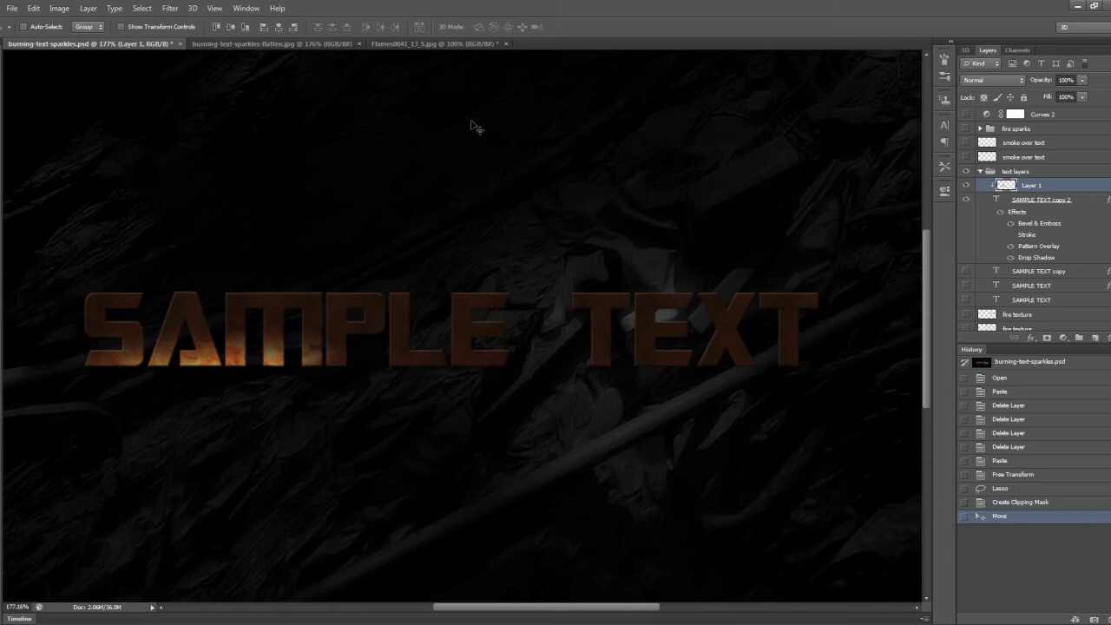
# - Shift the oval selection to the left part of the flames in Flames0041_13_S.jpg and paste that patch into burning-text-sparkles.psd
pyautogui.click(406, 44)
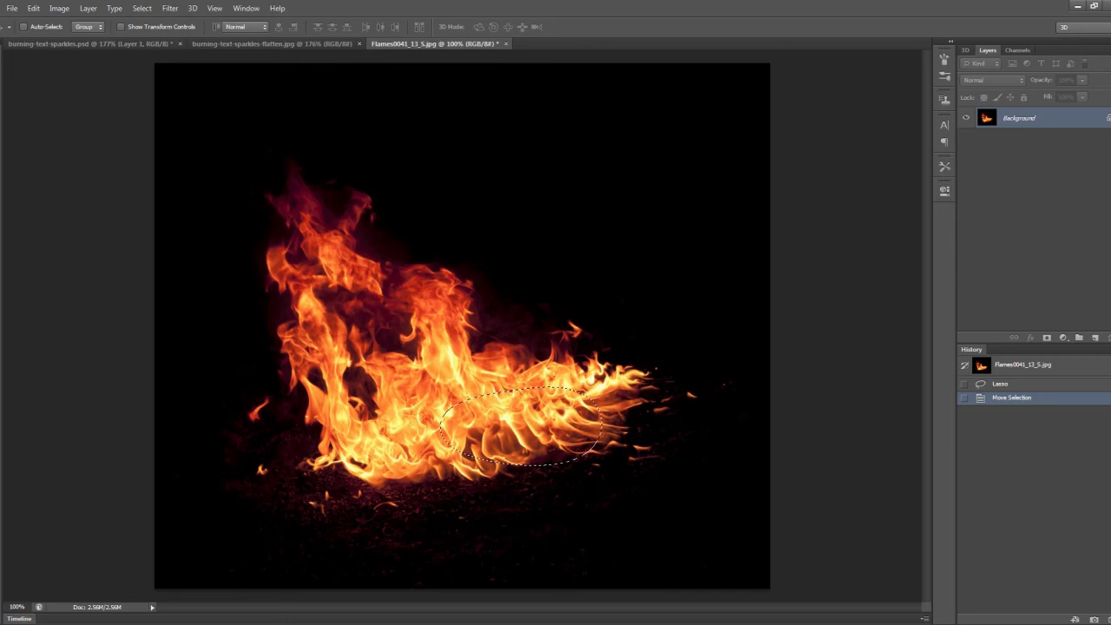
pyautogui.press('m')
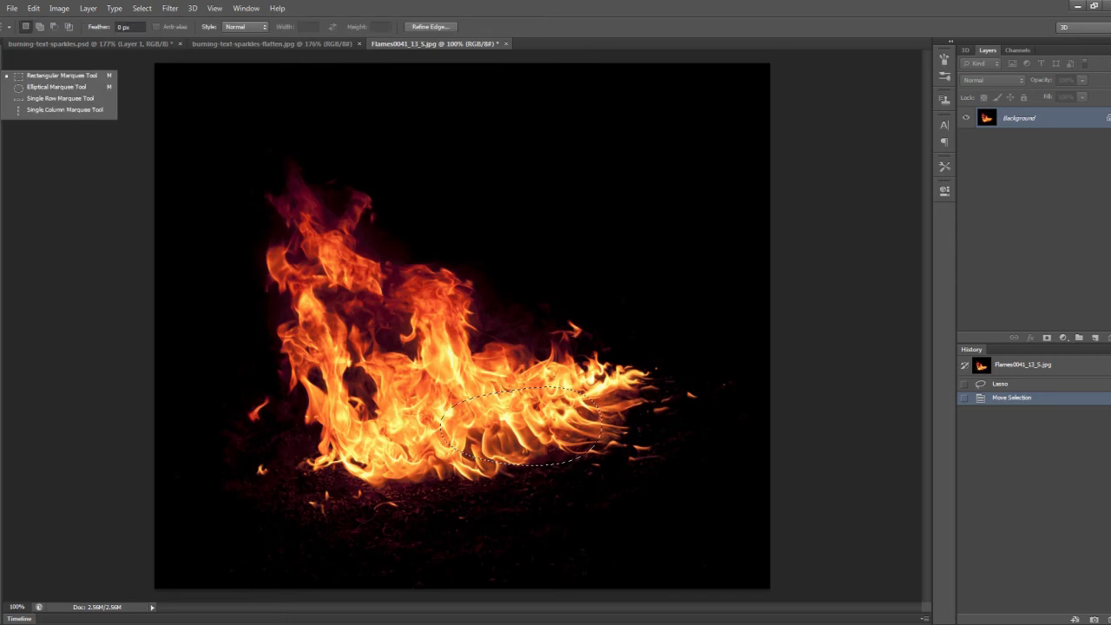
pyautogui.click(33, 75)
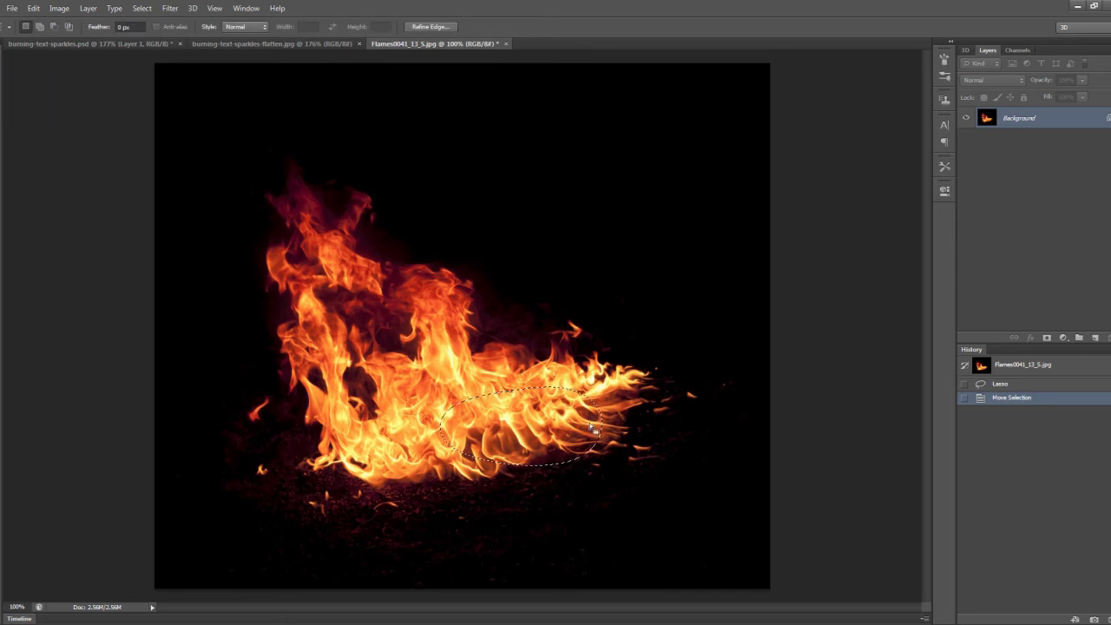
pyautogui.moveTo(528, 423); pyautogui.dragTo(377, 371)
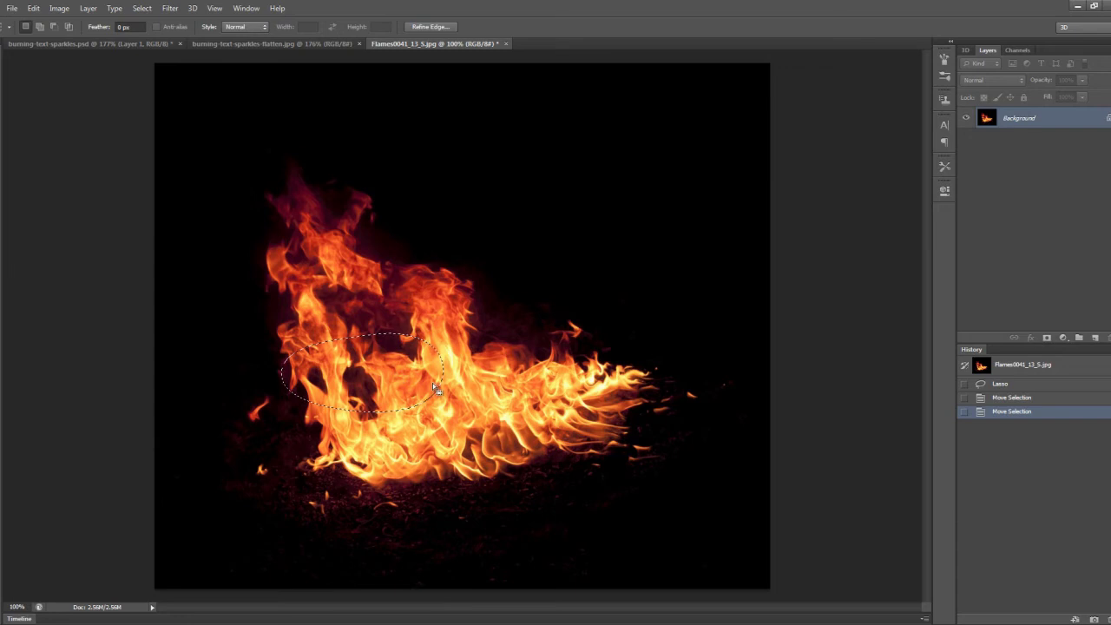
pyautogui.click(93, 44)
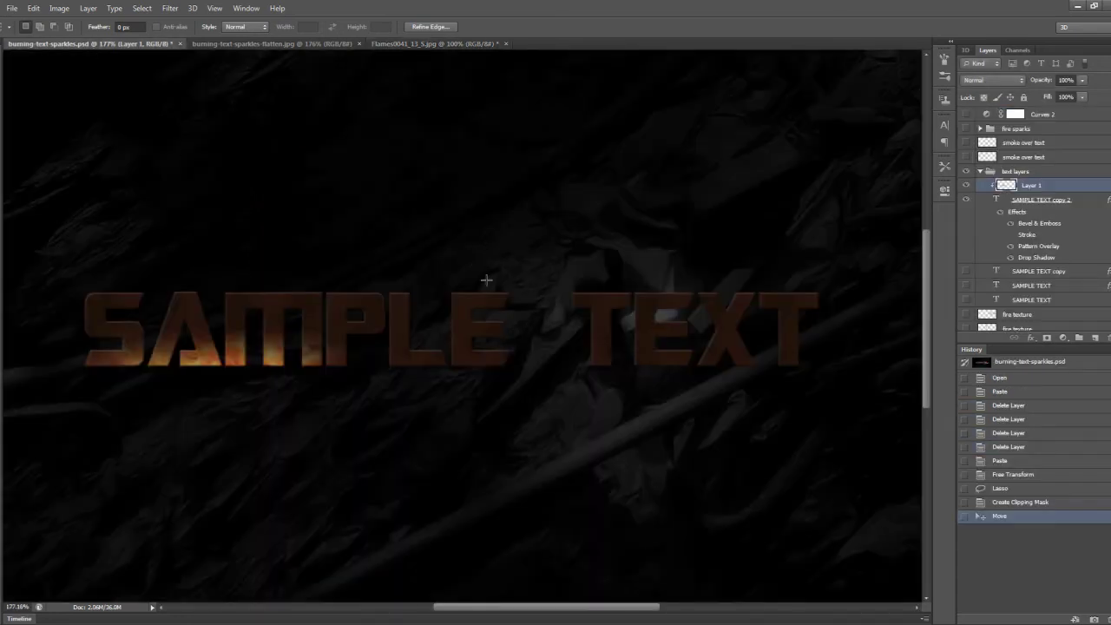
pyautogui.hotkey('ctrl', 'v')
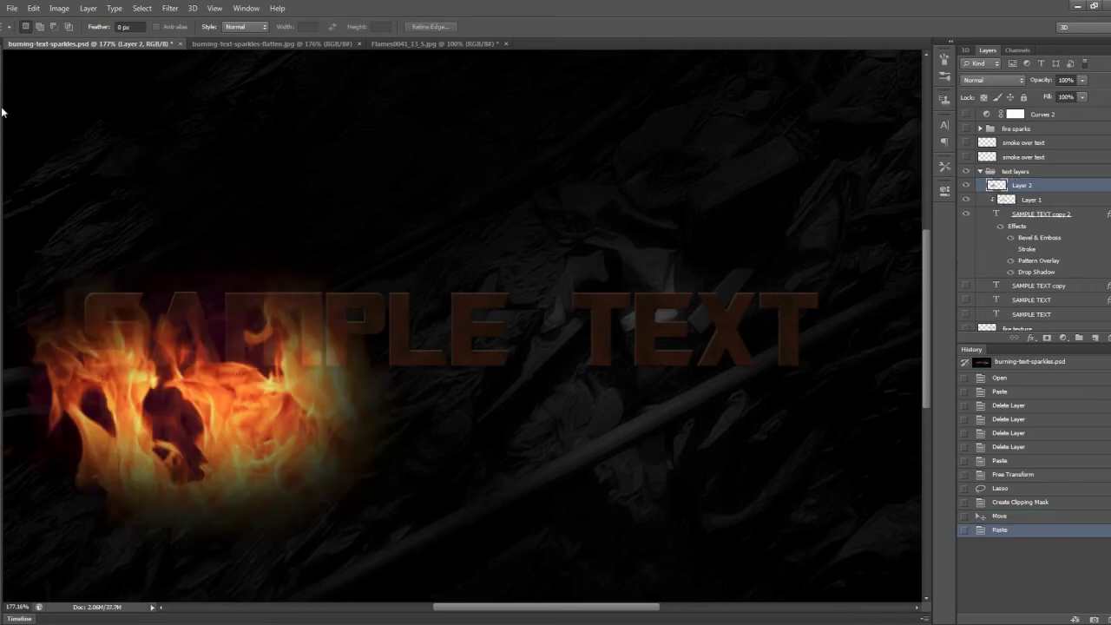
# - Shrink and flatten the second flame patch over the lower half of the word TEXT, and clip it to the SAMPLE TEXT copy 2 layer
pyautogui.press('v')
pyautogui.moveTo(234, 422); pyautogui.dragTo(462, 399)
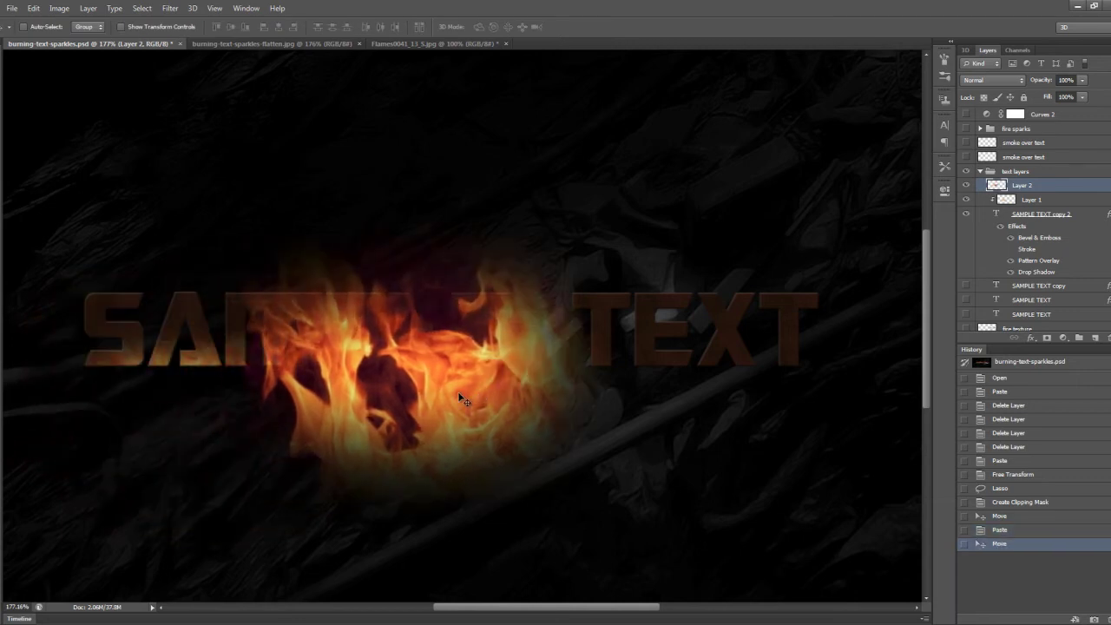
pyautogui.hotkey('ctrl', 't')
pyautogui.moveTo(620, 214); pyautogui.dragTo(442, 327)
pyautogui.moveTo(295, 330); pyautogui.dragTo(295, 365)
pyautogui.moveTo(350, 443); pyautogui.dragTo(706, 375)
pyautogui.moveTo(684, 290); pyautogui.dragTo(683, 307)
pyautogui.moveTo(824, 375); pyautogui.dragTo(759, 380)
pyautogui.moveTo(760, 379); pyautogui.dragTo(747, 371)
pyautogui.press('Return')
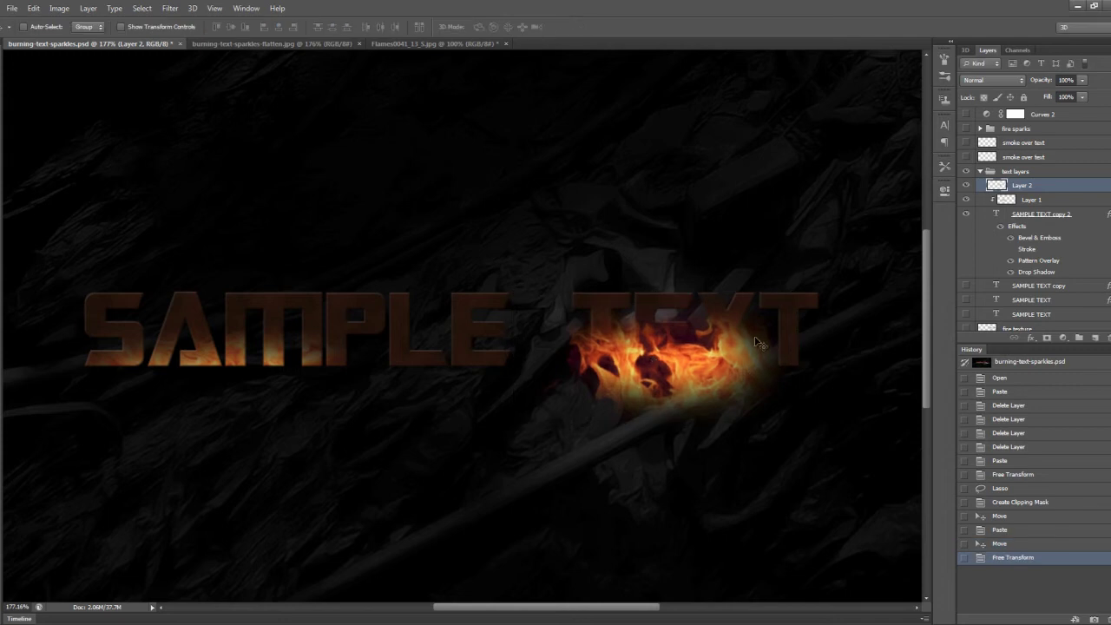
pyautogui.rightClick(1041, 188)
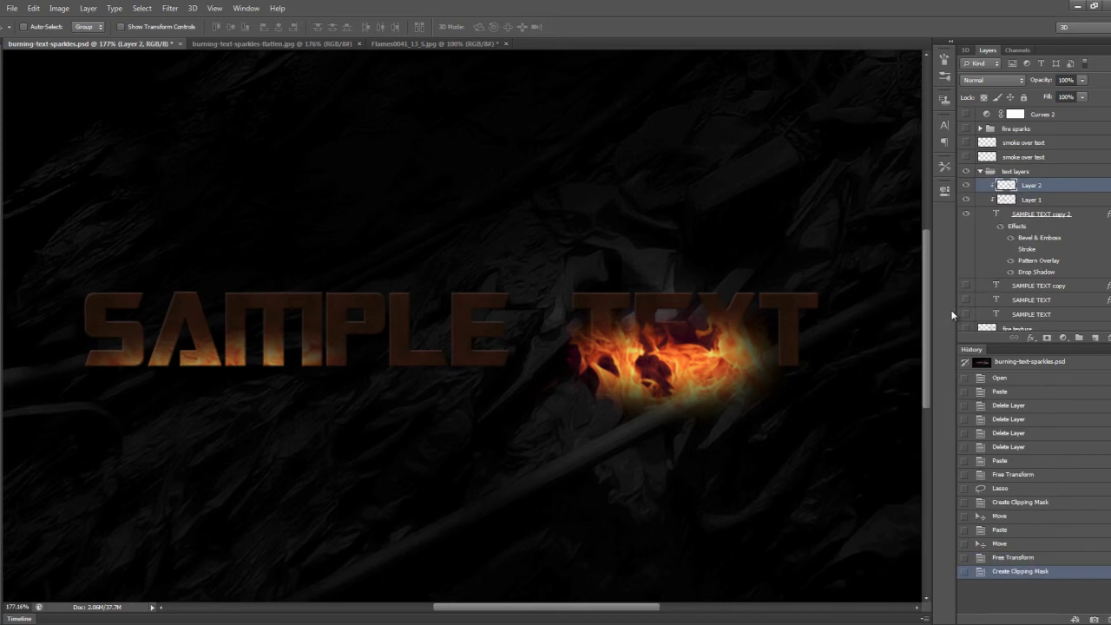
pyautogui.click(952, 311)
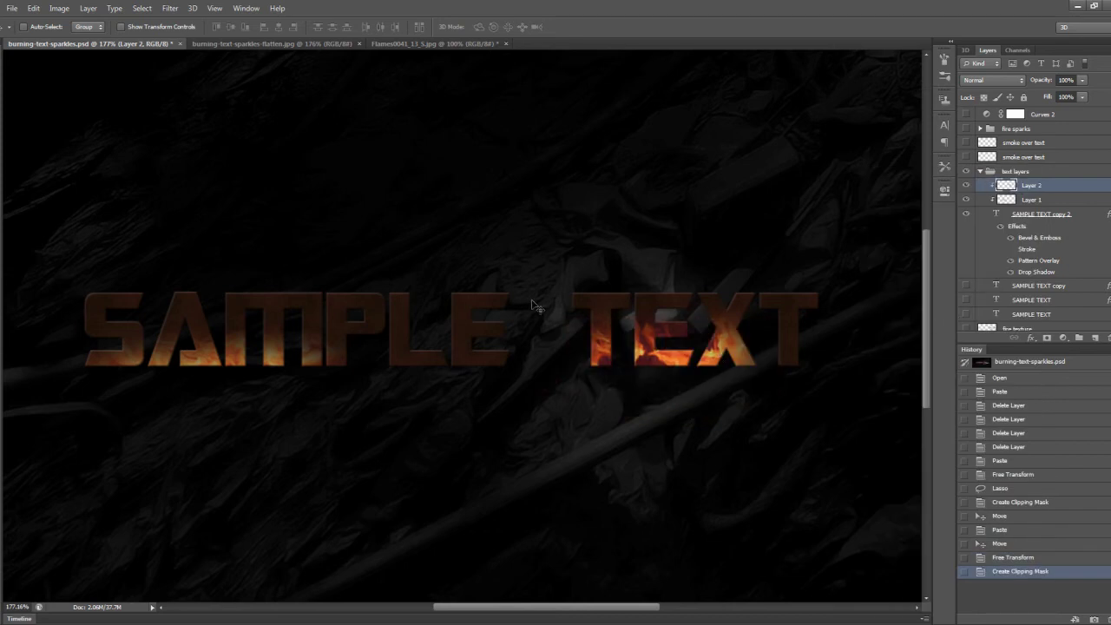
# - Copy another patch of flames from Flames0041_13_S.jpg using the marquee tool and paste it into burning-text-sparkles.psd as a third flame layer
pyautogui.click(396, 45)
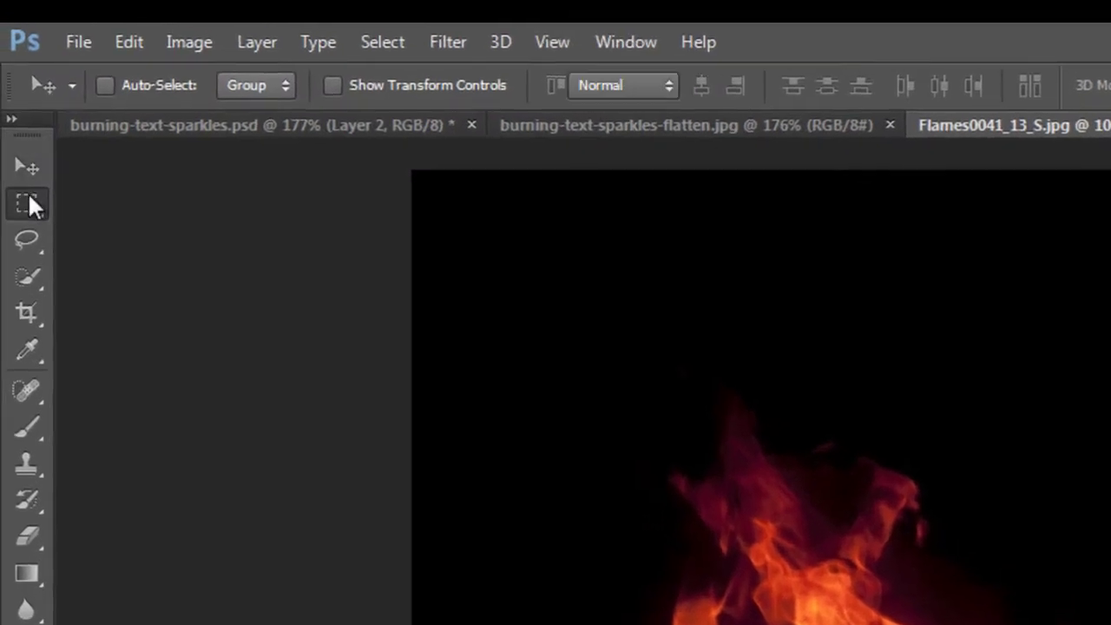
pyautogui.click(26, 203)
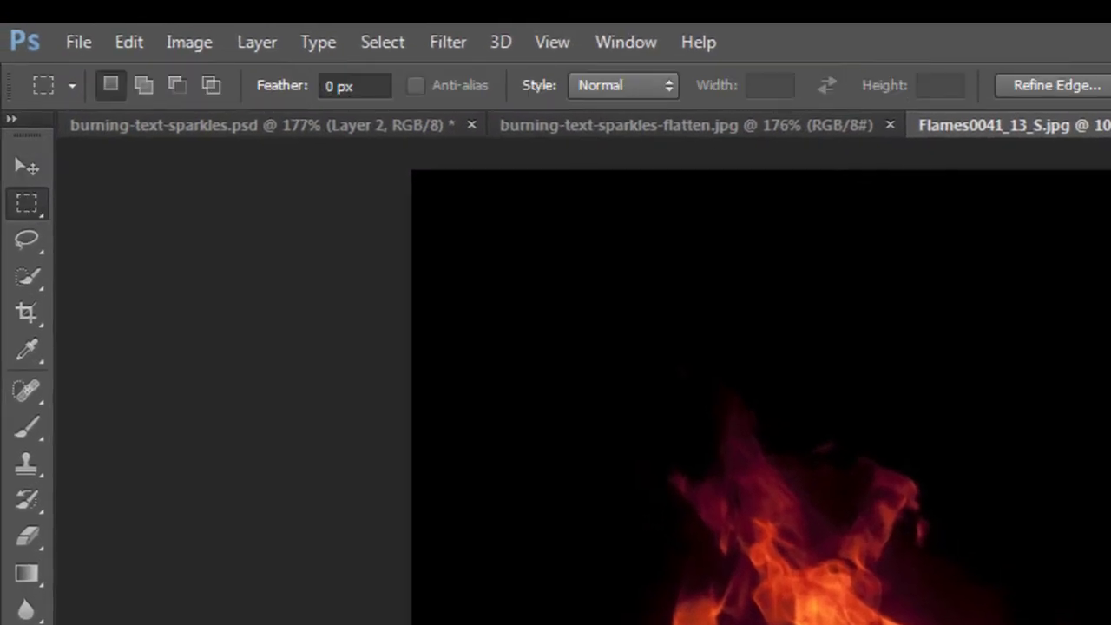
pyautogui.click(374, 121)
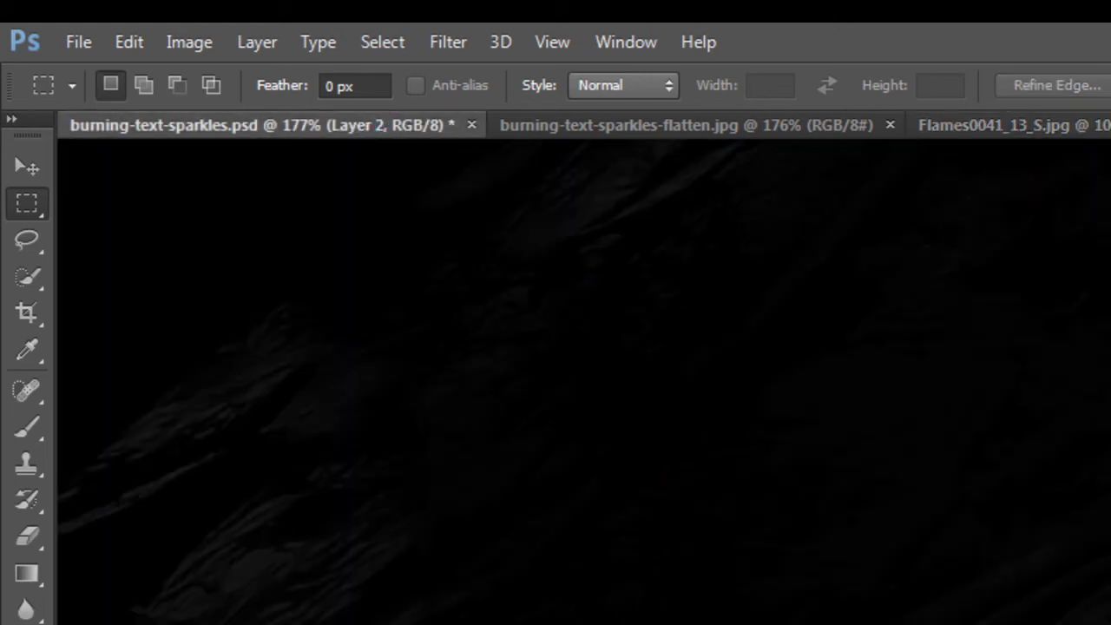
pyautogui.hotkey('ctrl', 'v')
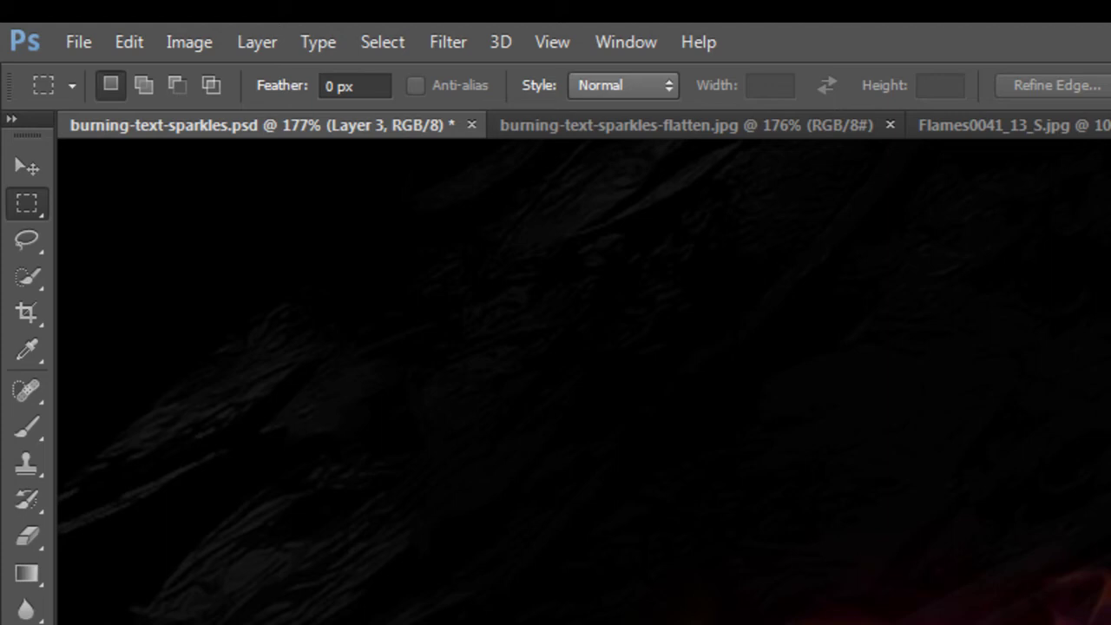
# - Scale the third flame patch to 106.35% width and 71.48% height over the lower end of SAMPLE, and clip it to the text layer
pyautogui.click(28, 167)
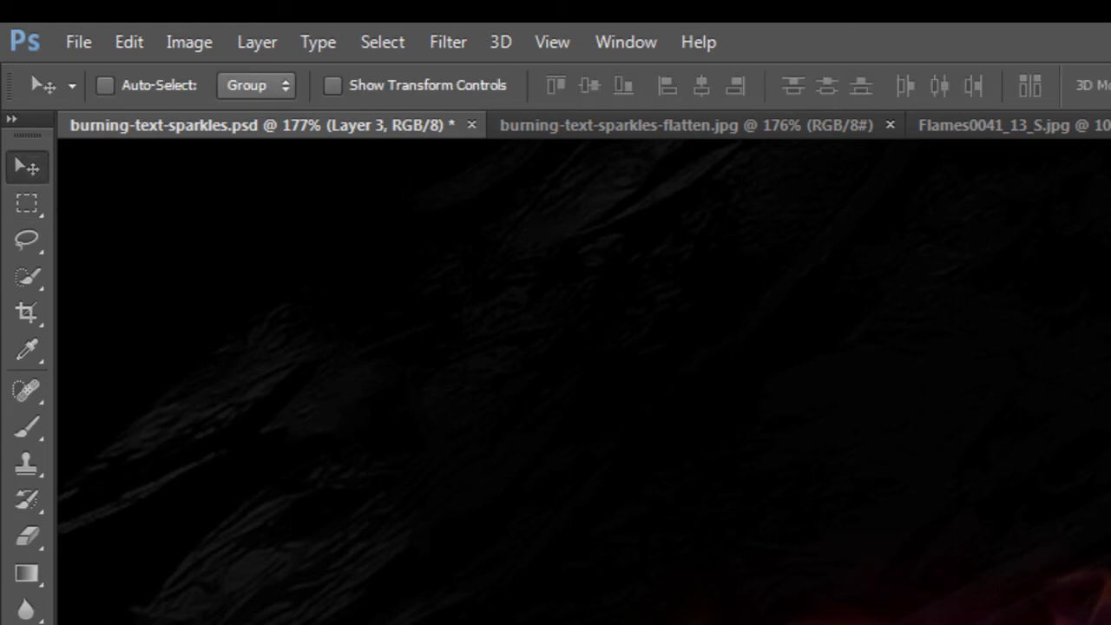
pyautogui.hotkey('ctrl', 't')
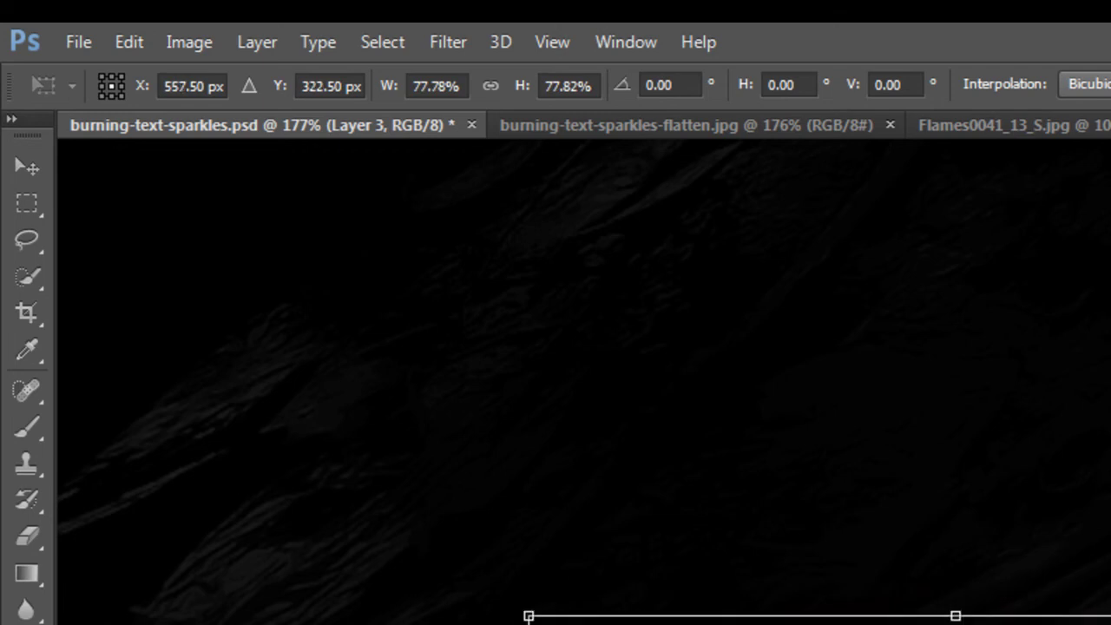
pyautogui.moveTo(890, 602); pyautogui.dragTo(1100, 624)
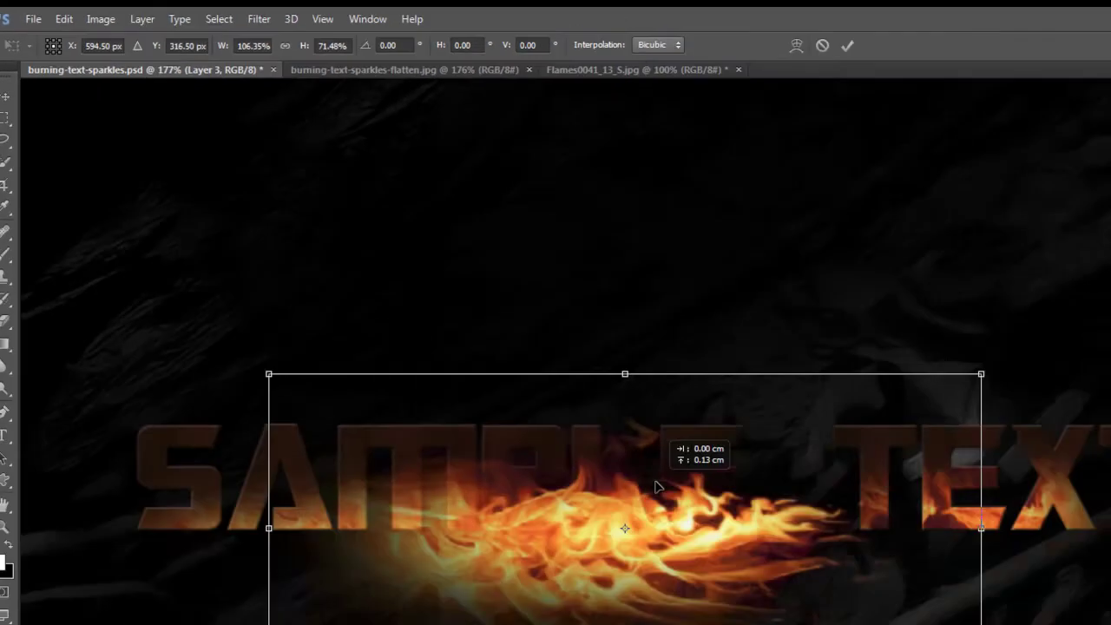
pyautogui.moveTo(656, 486); pyautogui.dragTo(656, 486)
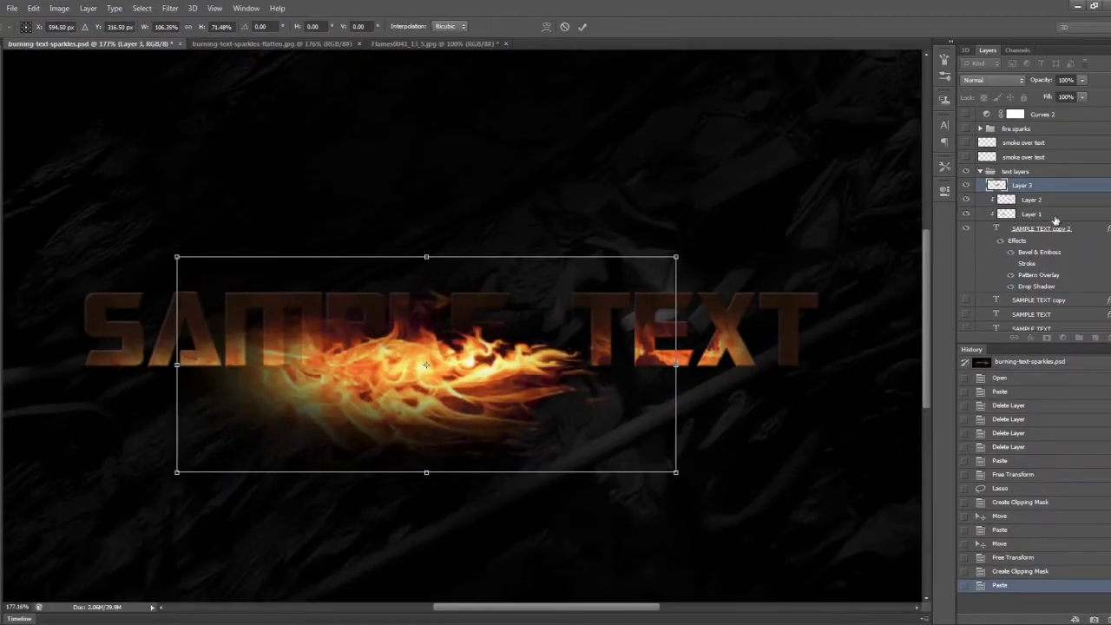
pyautogui.press('Return')
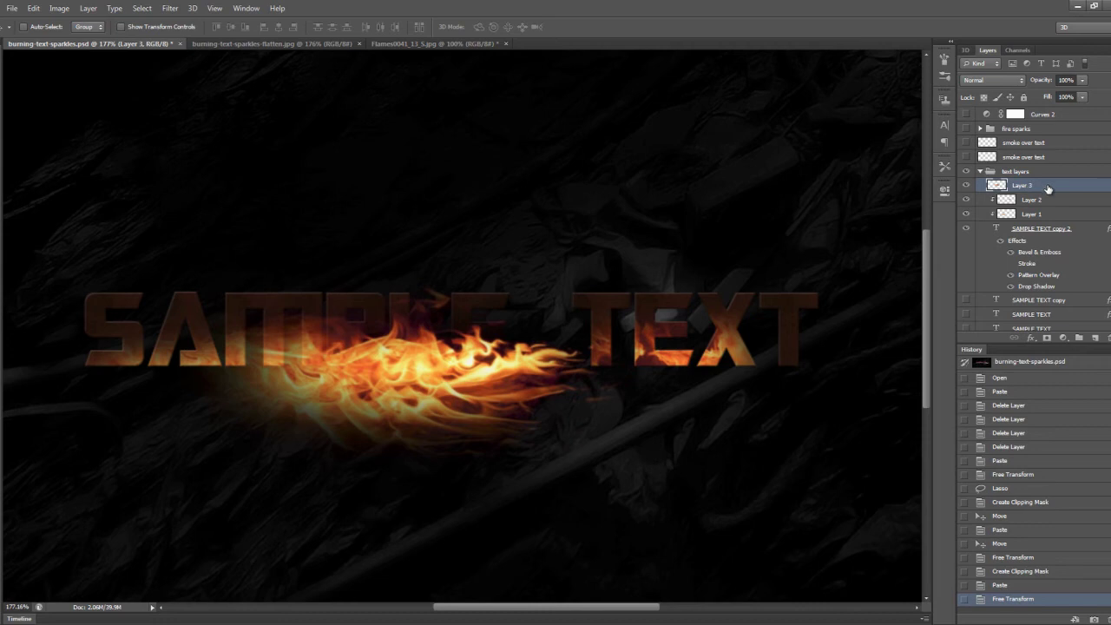
pyautogui.rightClick(1047, 188)
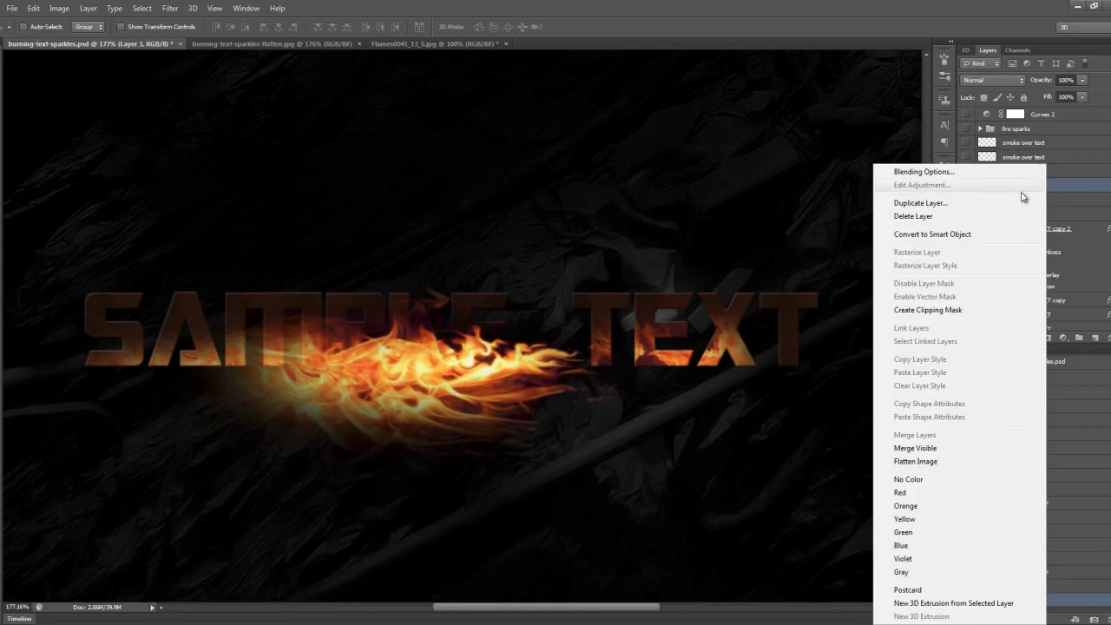
pyautogui.click(956, 314)
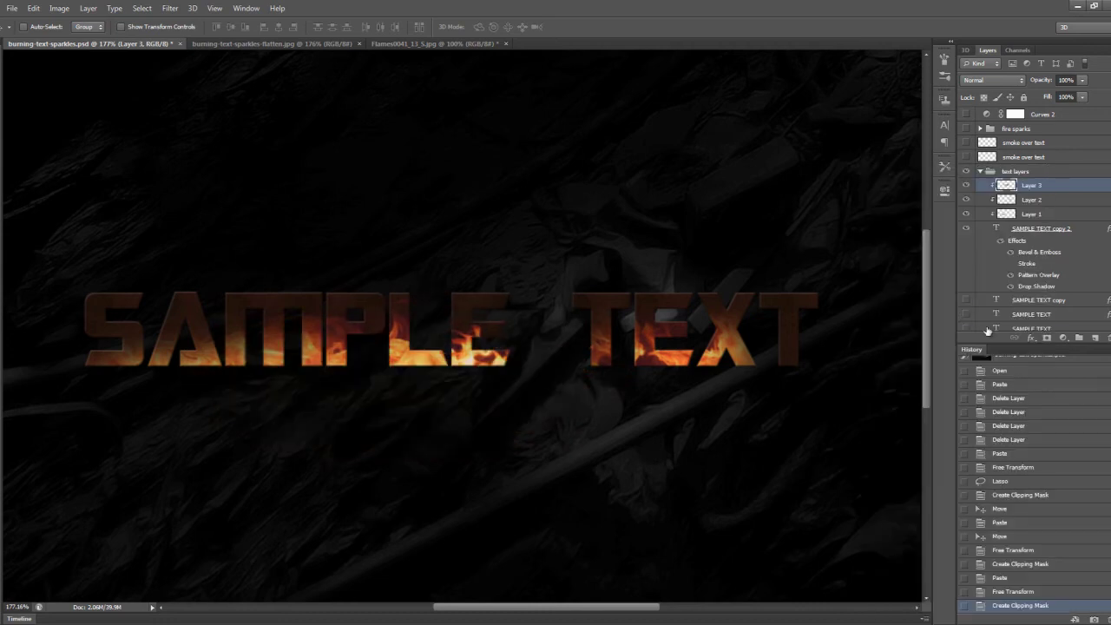
# - Widen the Layer 2 flame patch toward the final T of TEXT and nudge it slightly down within the letters
pyautogui.click(1012, 200)
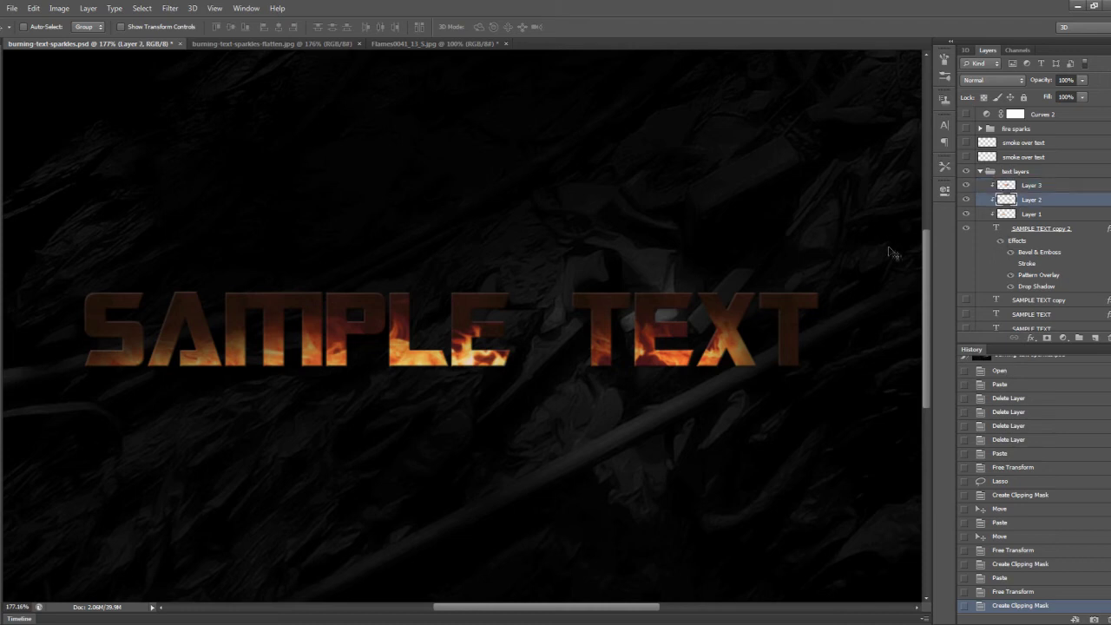
pyautogui.hotkey('ctrl', 't')
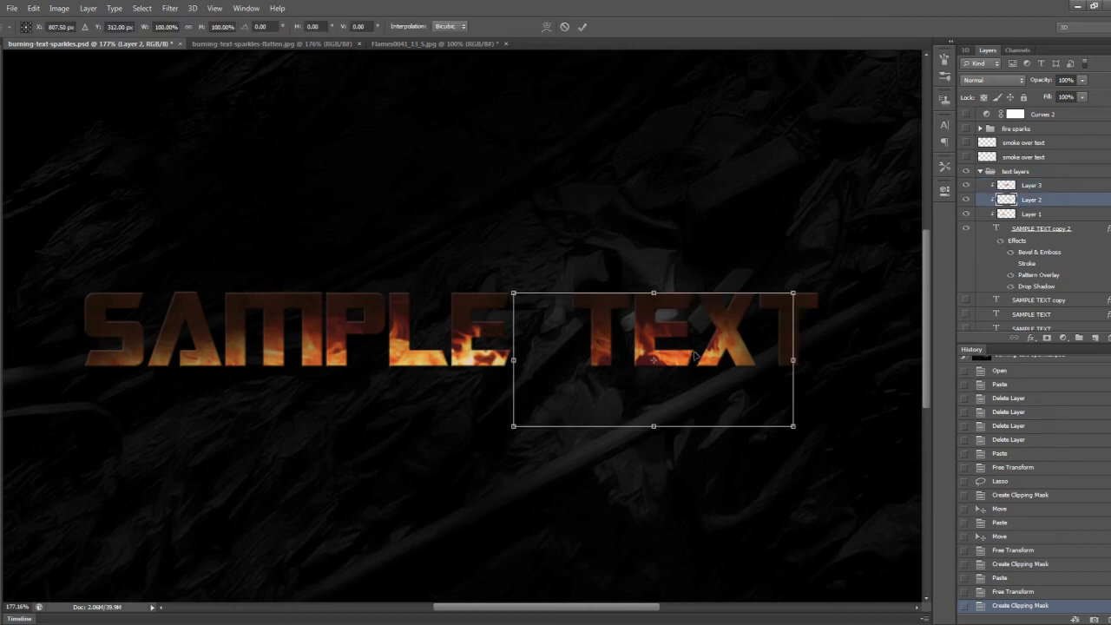
pyautogui.moveTo(791, 360); pyautogui.dragTo(863, 351)
pyautogui.moveTo(739, 355); pyautogui.dragTo(741, 362)
pyautogui.press('Return')
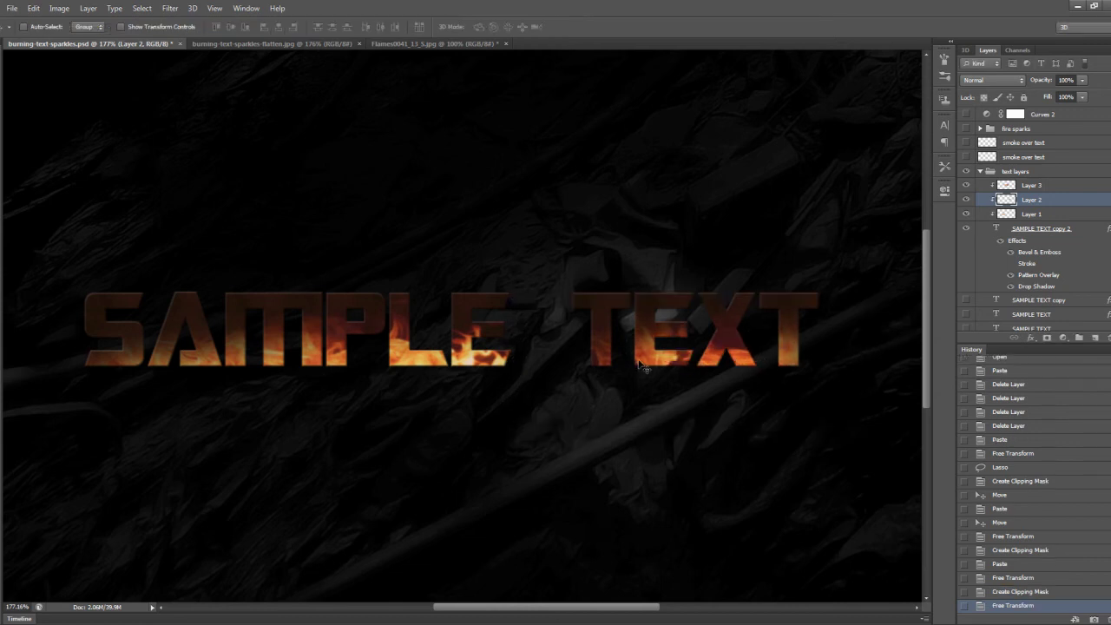
# - Shift the Layer 1 flame patch slightly left and up so its flames fill the first letters of SAMPLE
pyautogui.click(1027, 214)
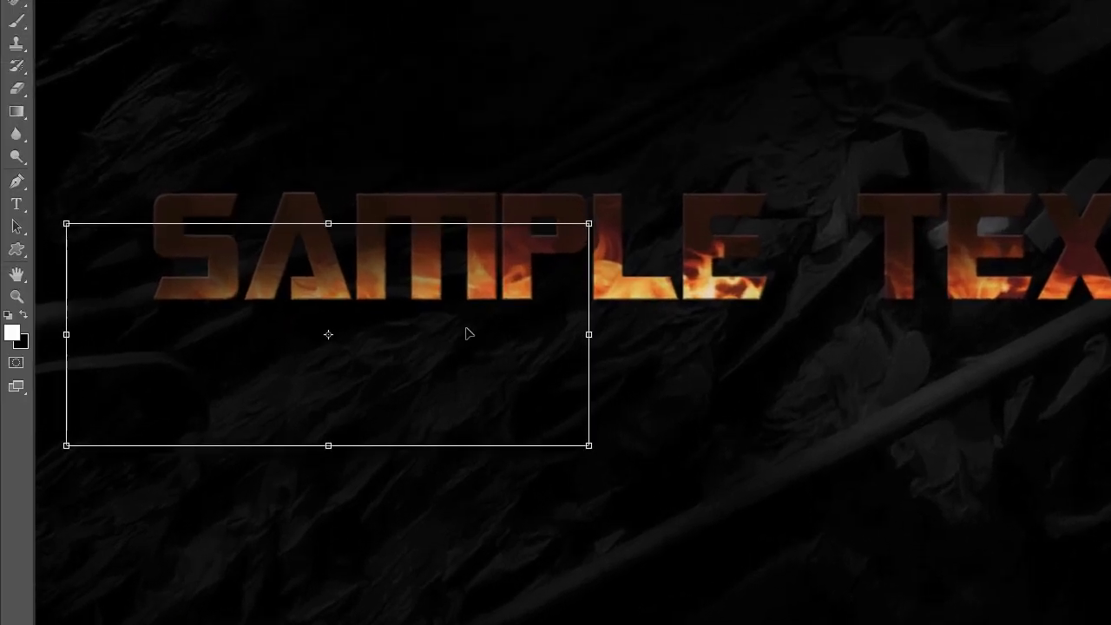
pyautogui.moveTo(466, 333); pyautogui.dragTo(427, 321)
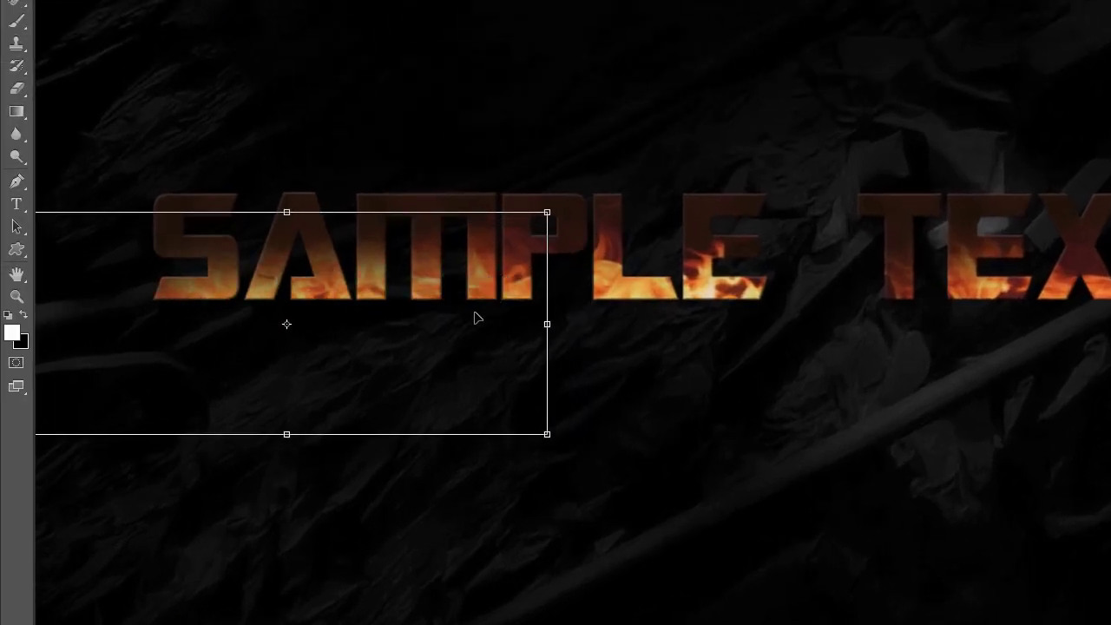
pyautogui.press('Return')
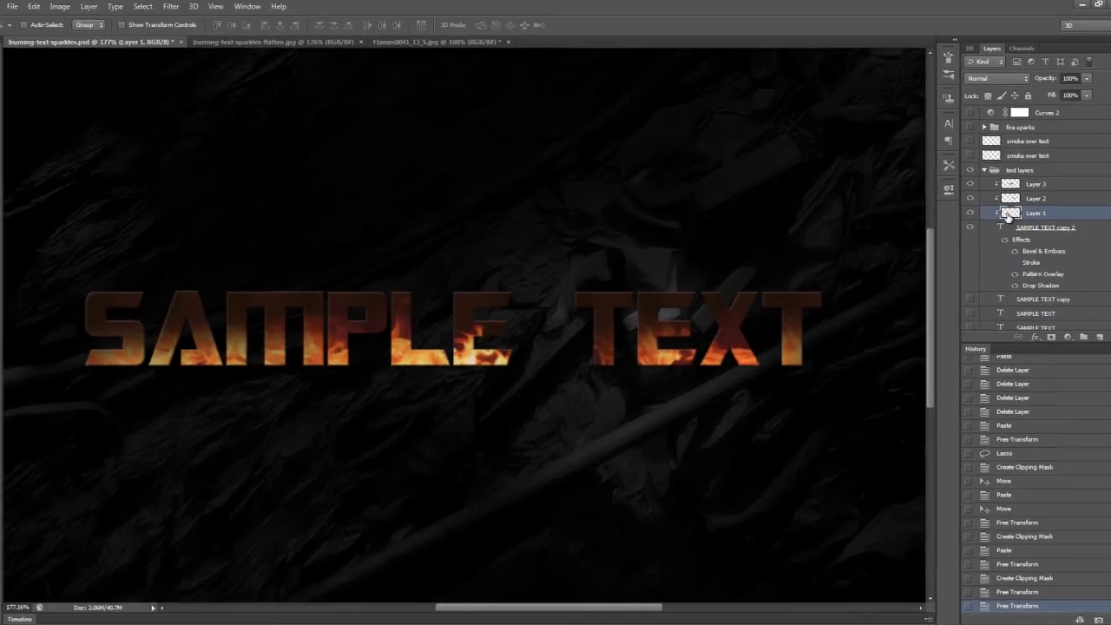
# - Apply a Levels adjustment to the Layer 1 flames with the black input at 79 and the midtones at 0.80
pyautogui.click(1008, 186)
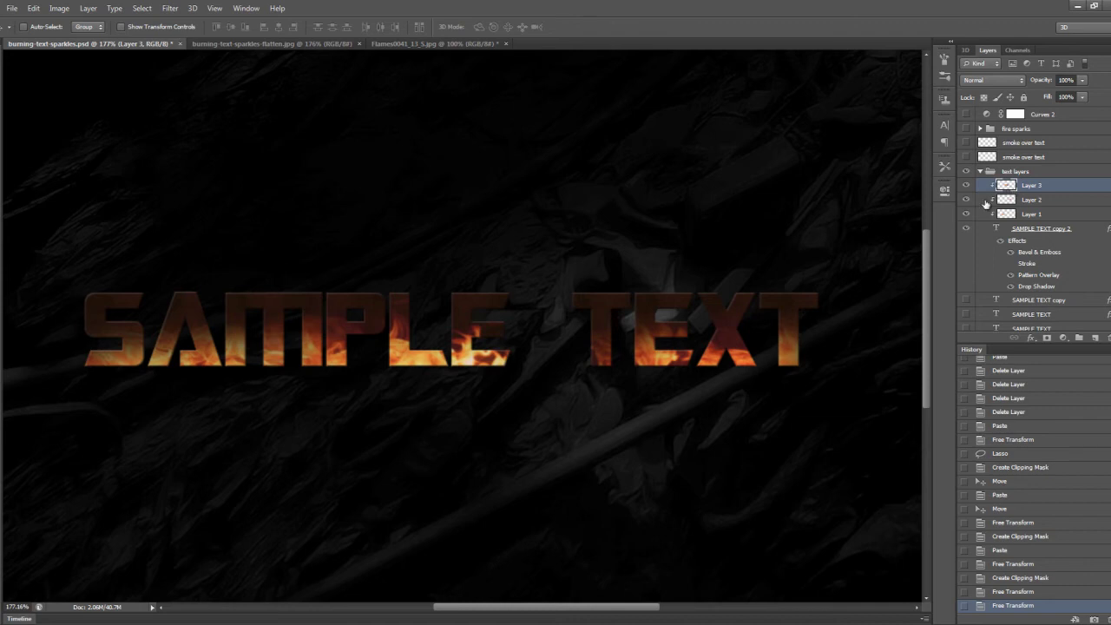
pyautogui.click(981, 216)
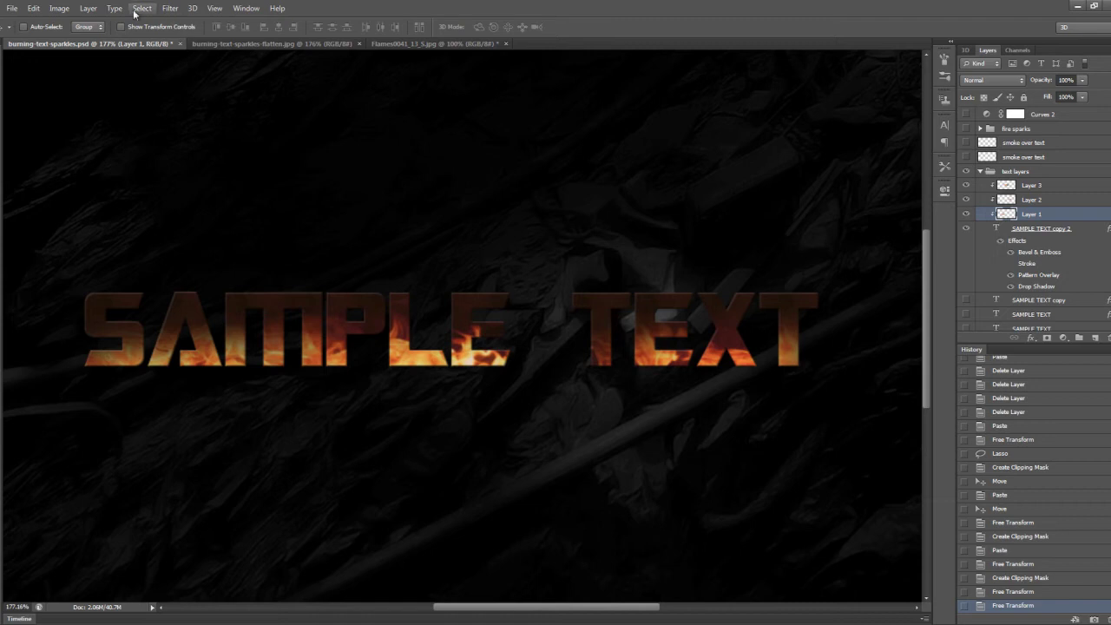
pyautogui.click(59, 9)
pyautogui.moveTo(108, 39)
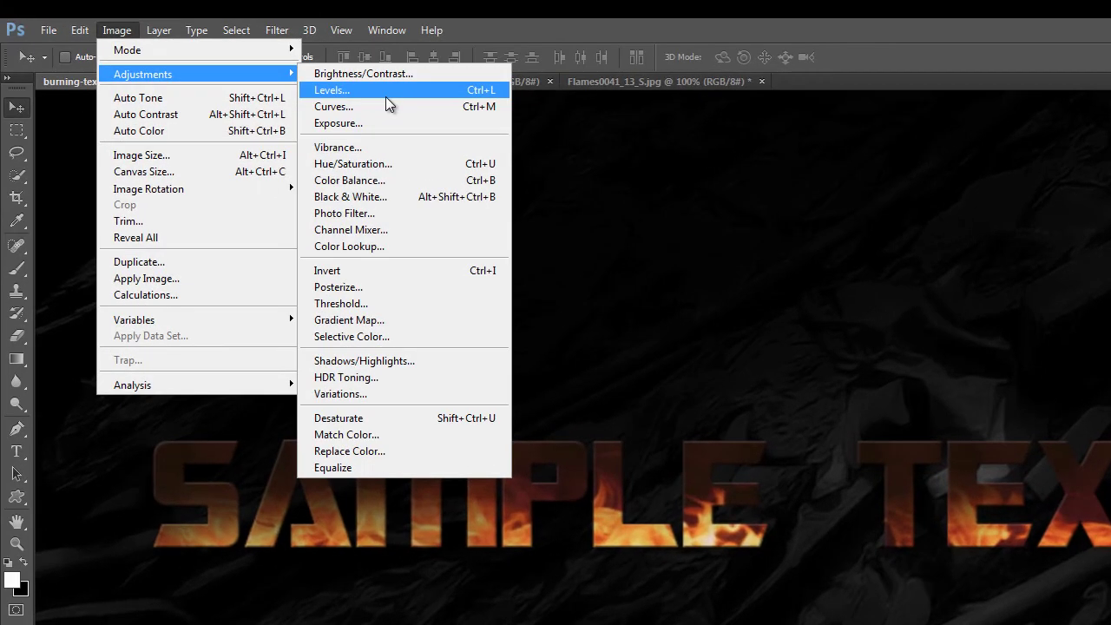
pyautogui.click(385, 97)
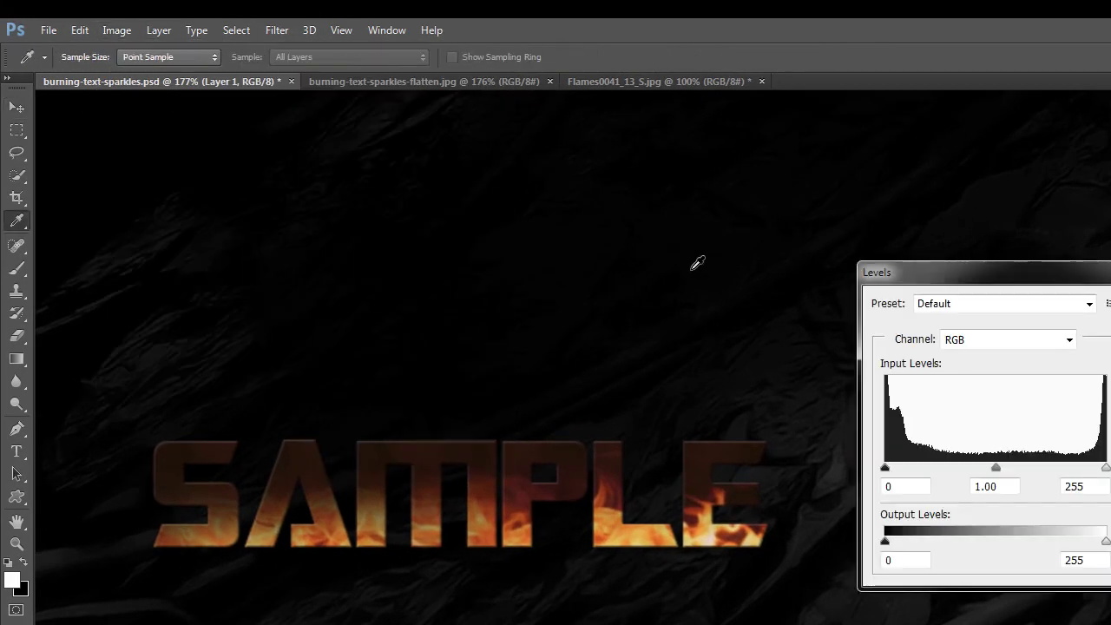
pyautogui.moveTo(885, 469); pyautogui.dragTo(954, 467)
pyautogui.moveTo(1032, 467); pyautogui.dragTo(1040, 463)
pyautogui.press('Tab')
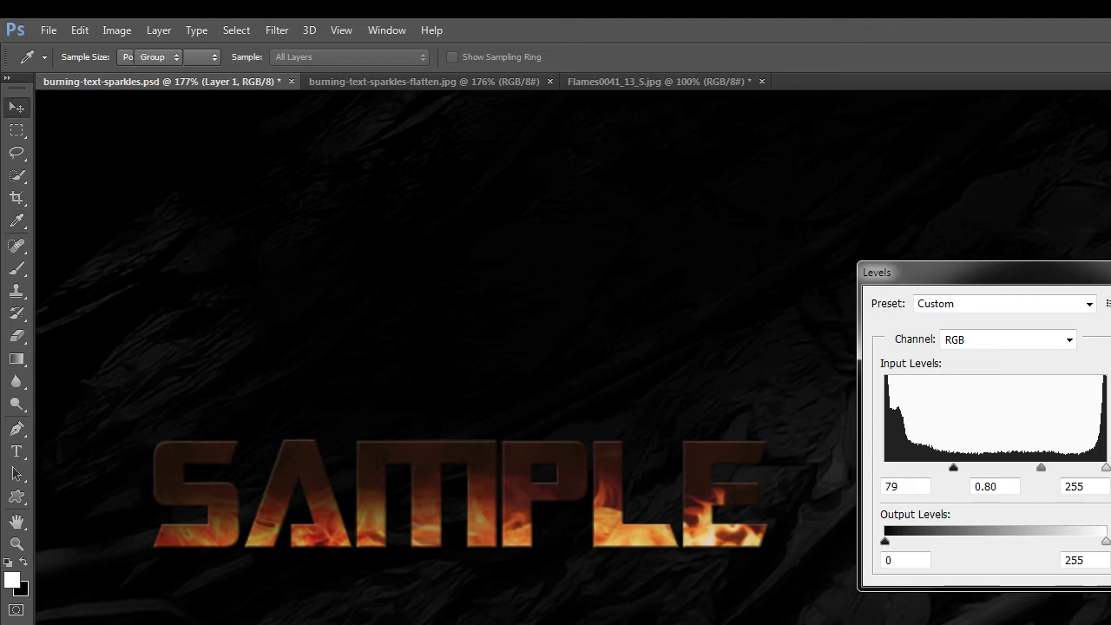
pyautogui.press('Return')
pyautogui.press('v')
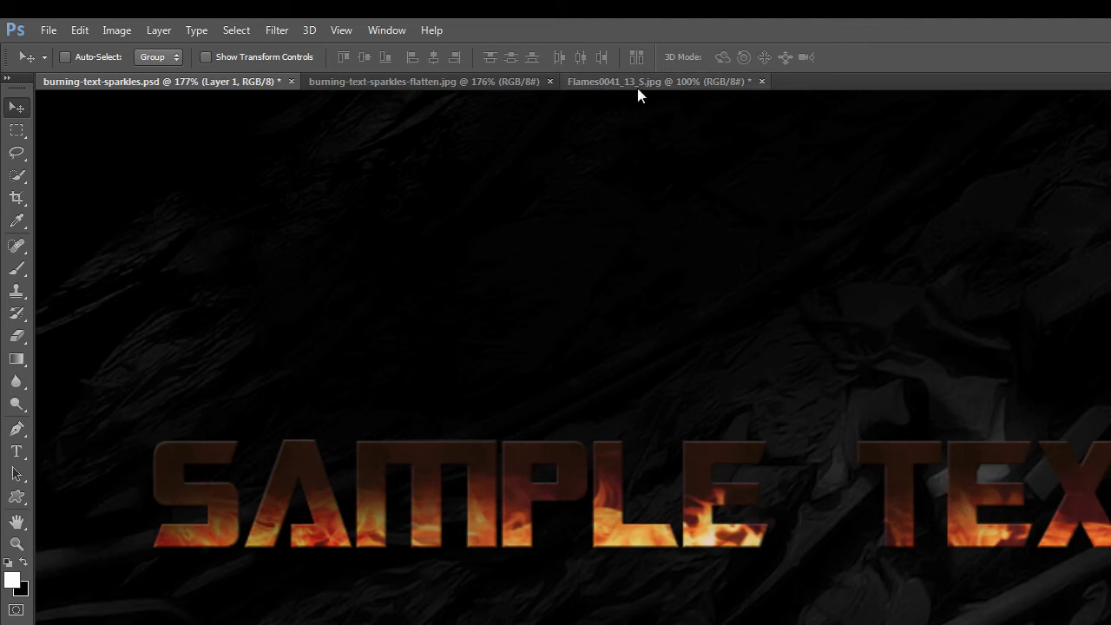
# - Move the oval selection in Flames0041_13_S.jpg up over the flame tips at the fire's right end
pyautogui.click(583, 80)
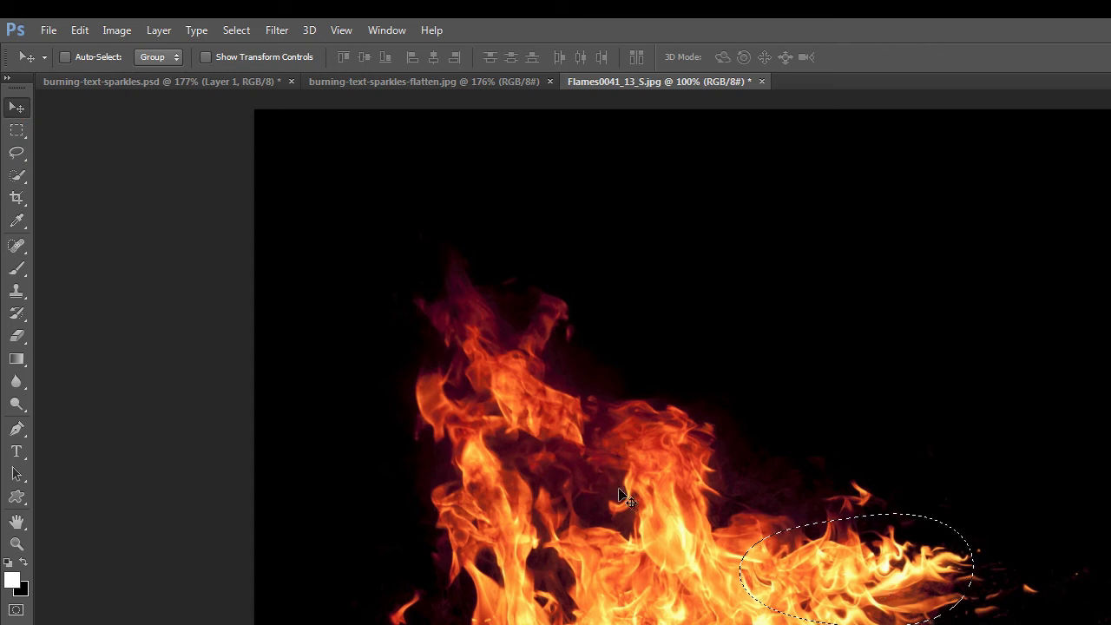
pyautogui.click(17, 130)
pyautogui.moveTo(875, 581); pyautogui.dragTo(896, 516)
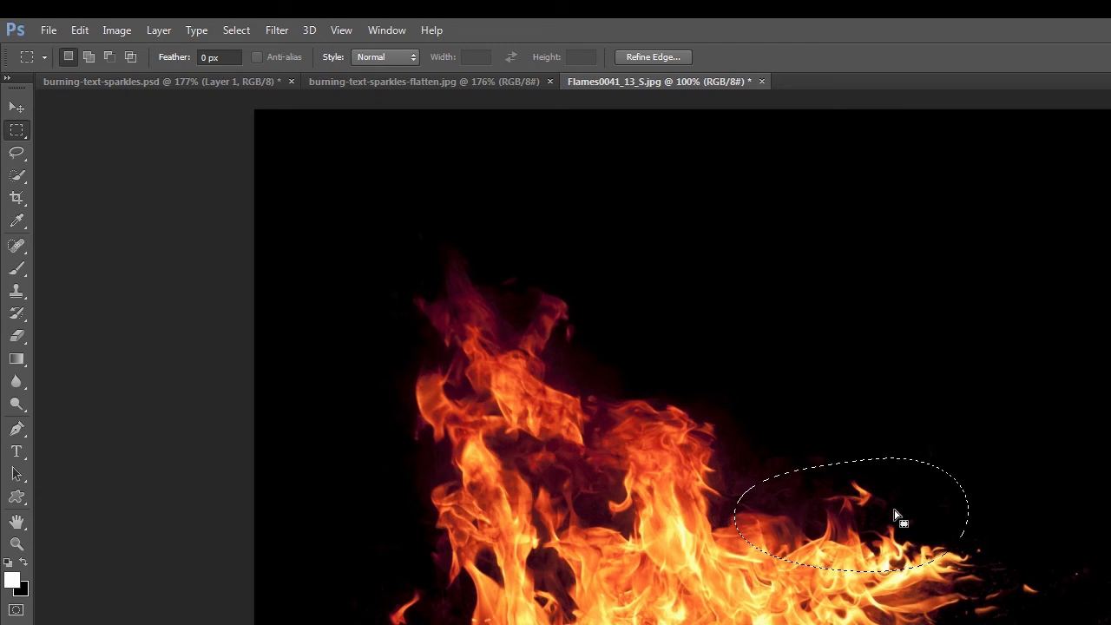
# - Paste a flame patch into burning-text-sparkles.psd directly above the SAMPLE TEXT copy layer, and shrink it behind the end of SAMPLE
pyautogui.click(120, 82)
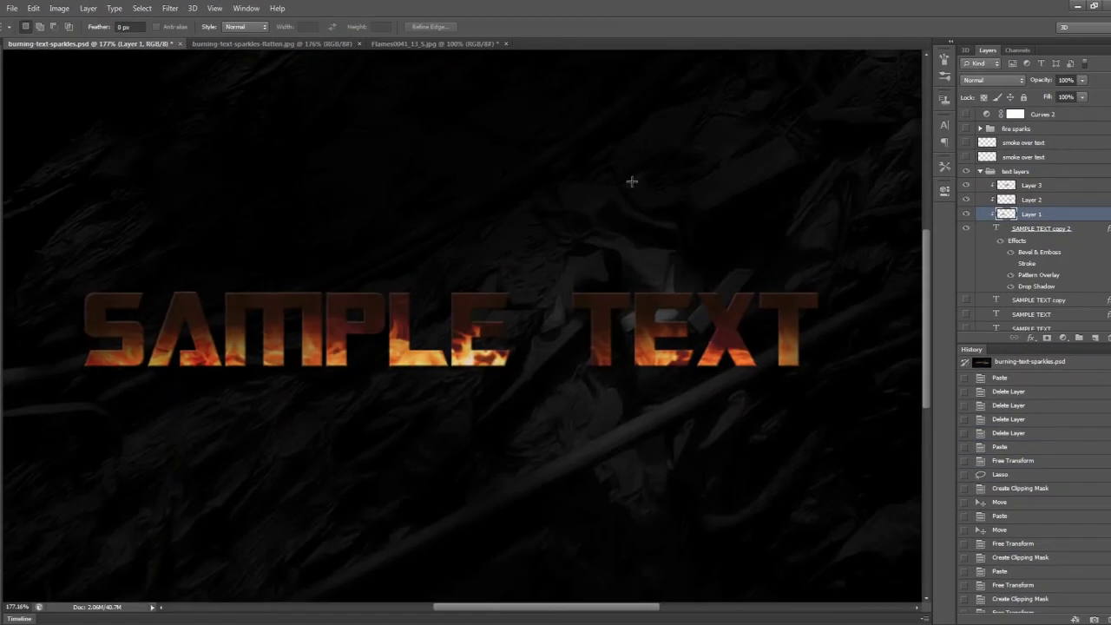
pyautogui.scroll(-2, 1009, 250)
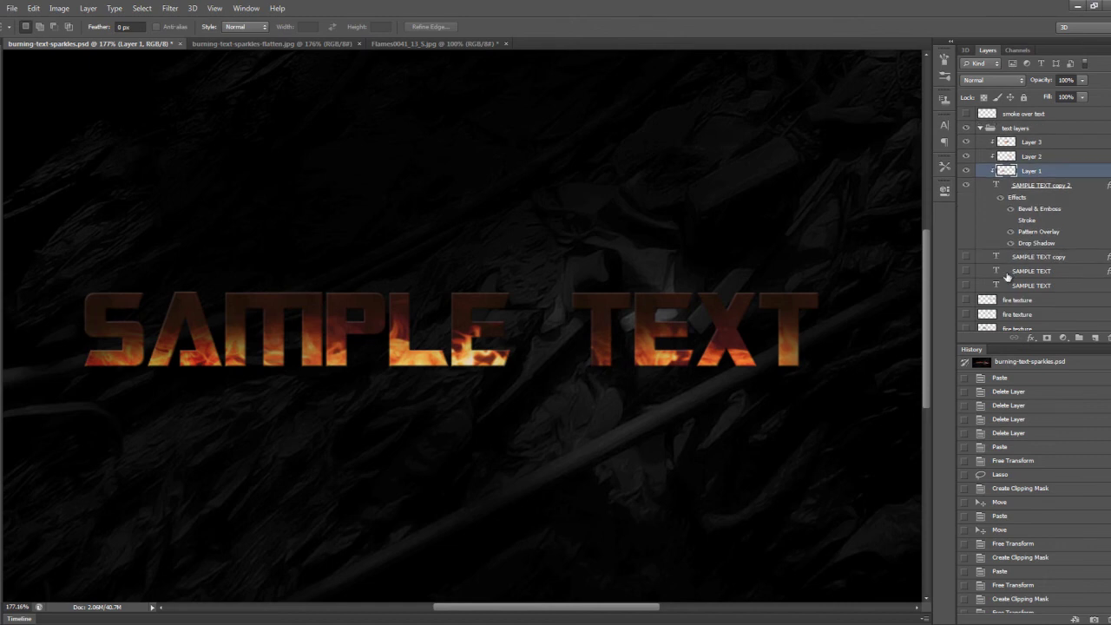
pyautogui.scroll(1, 1006, 275)
pyautogui.scroll(-1, 1004, 276)
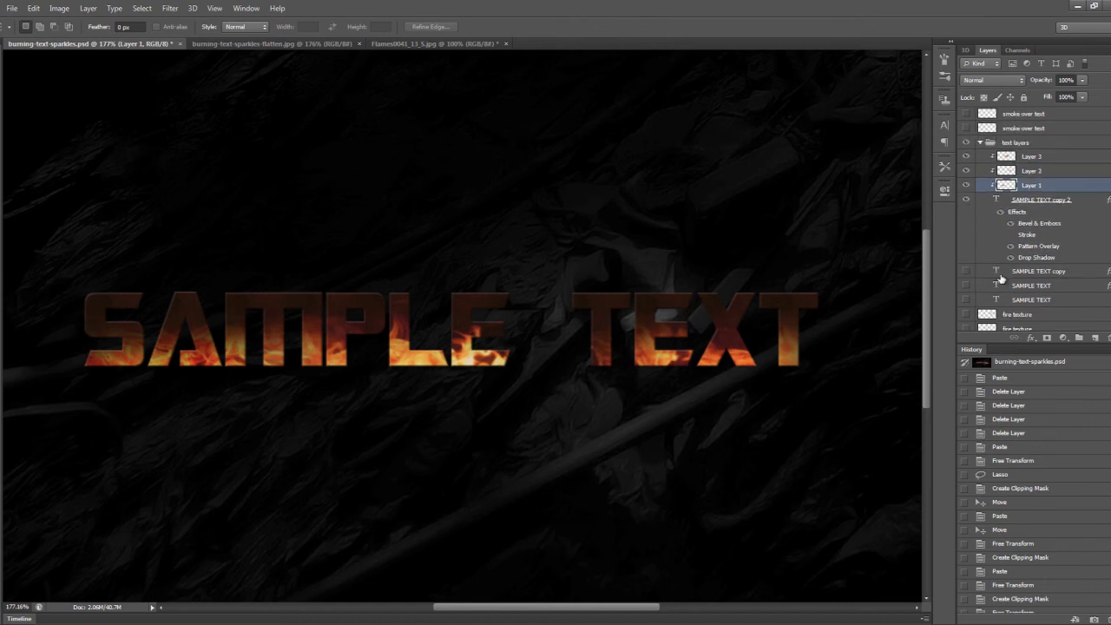
pyautogui.click(1013, 273)
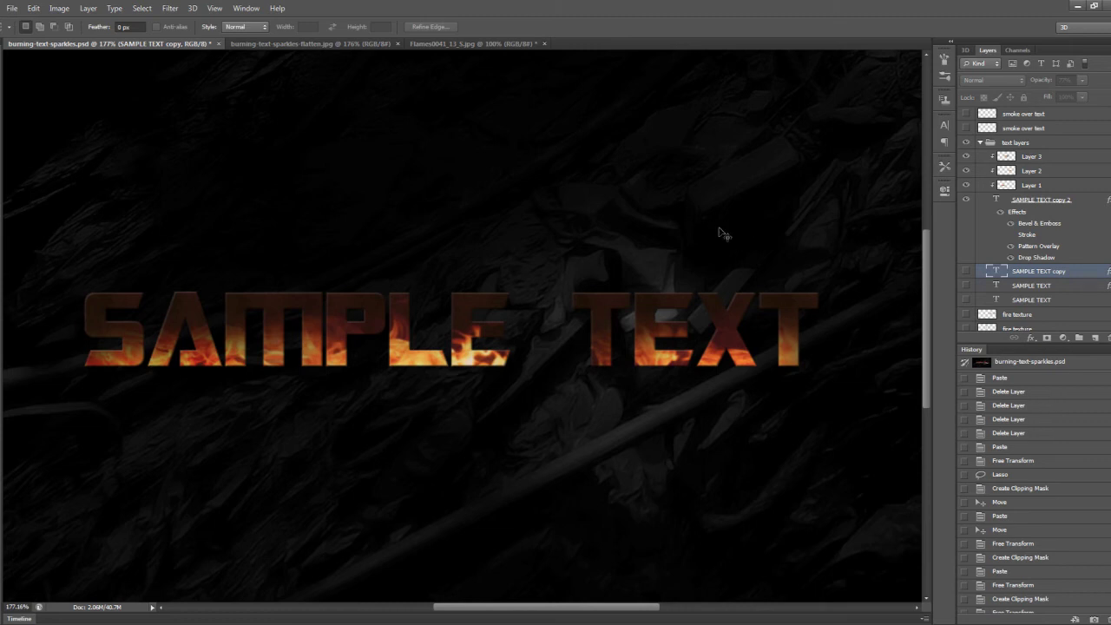
pyautogui.hotkey('ctrl', 'v')
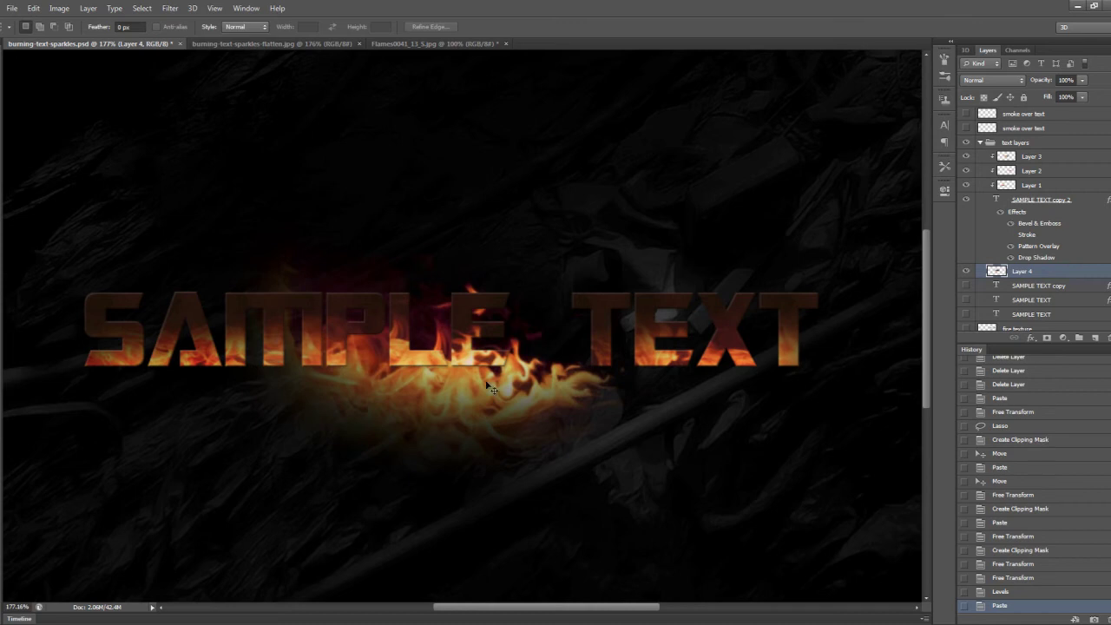
pyautogui.hotkey('ctrl', 't')
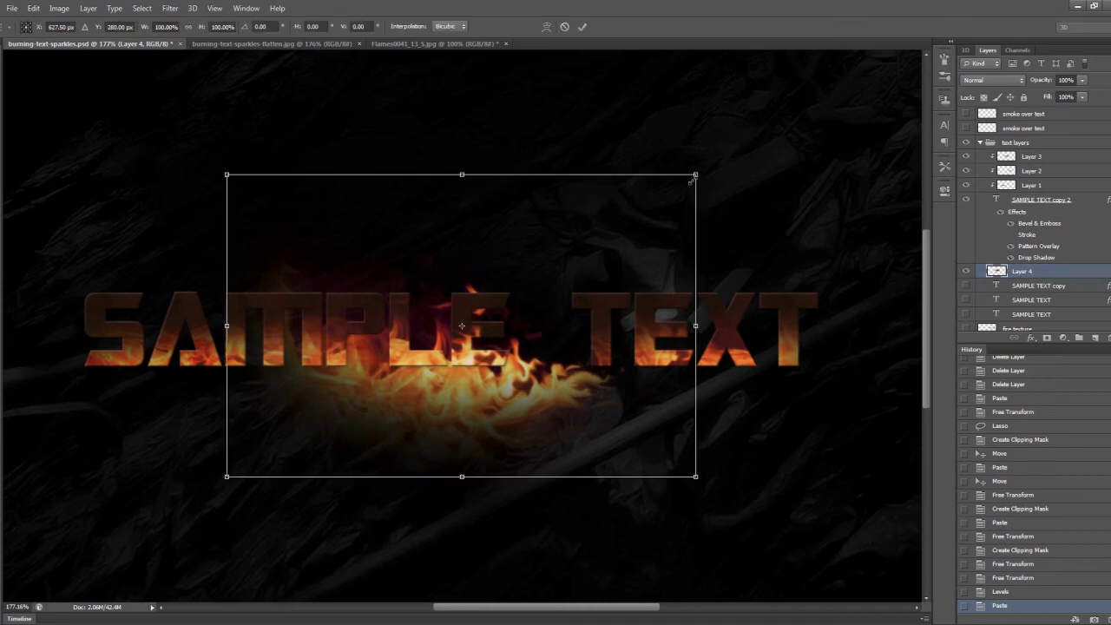
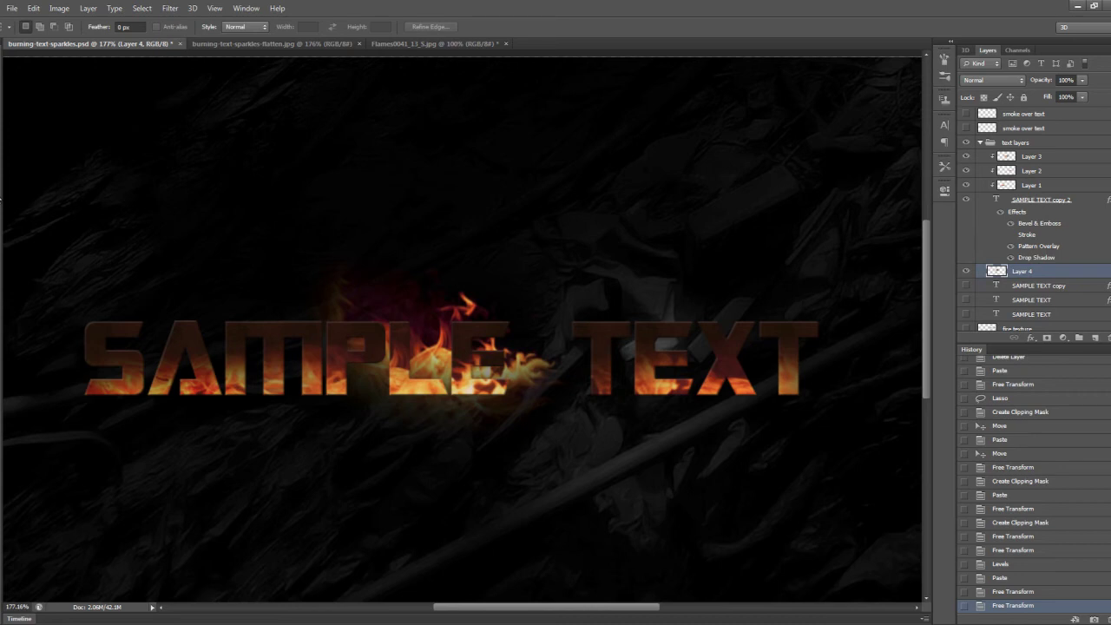
# - Erase the stray edges of the Layer 4 flames below and above the letters using the Eraser enlarged to 175 px
pyautogui.press('e')
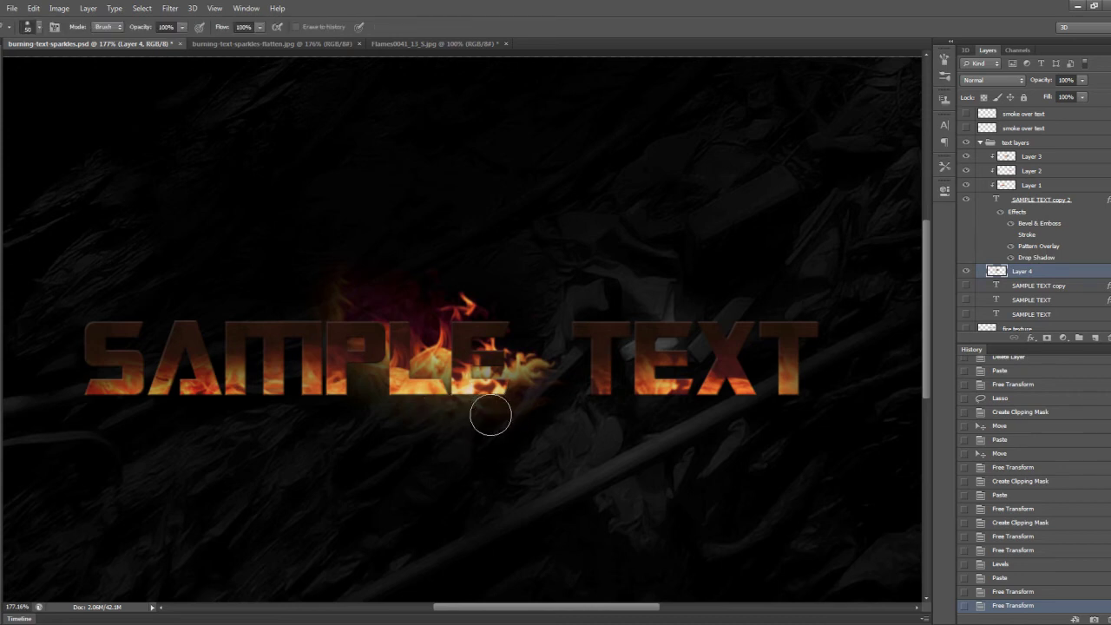
pyautogui.click(1, 219)
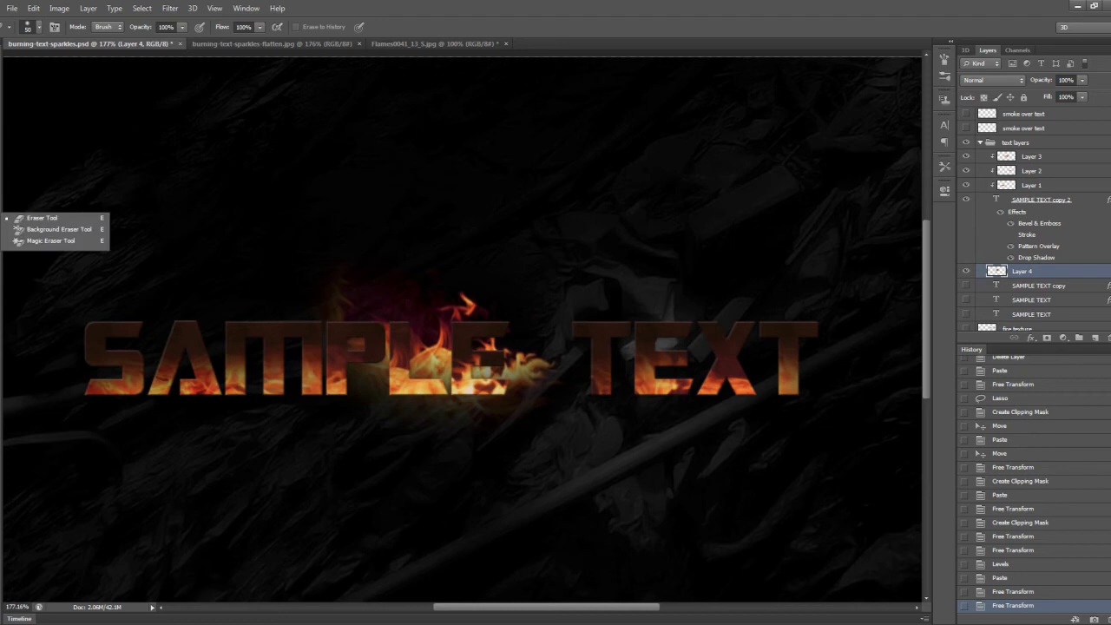
pyautogui.click(42, 218)
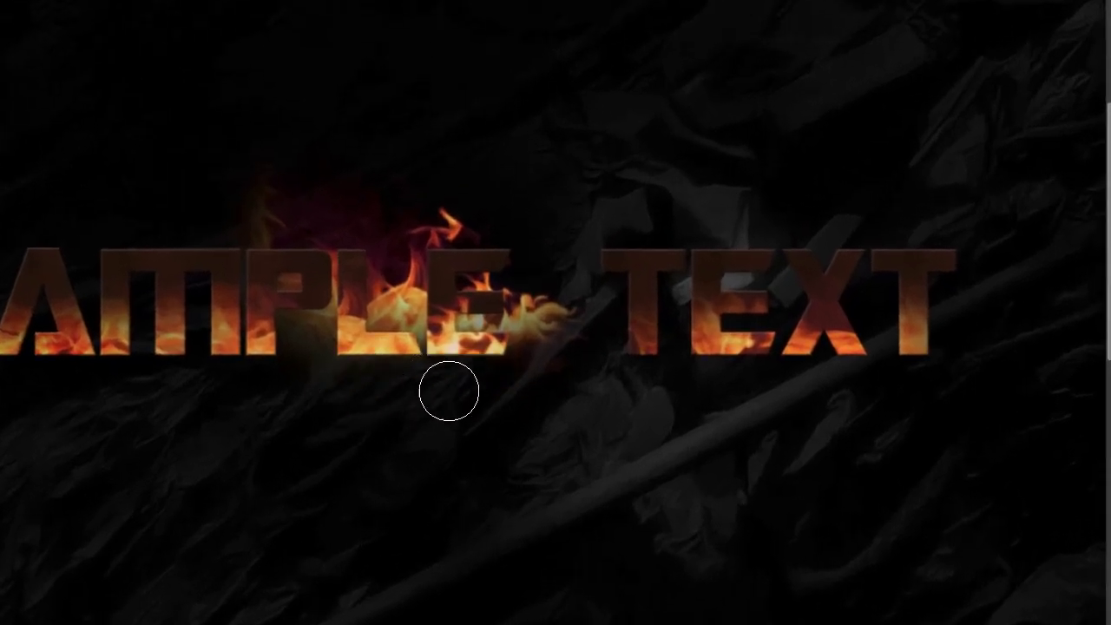
pyautogui.press(']')
pyautogui.press(']')
pyautogui.press(']')
pyautogui.press(']')
pyautogui.press(']')
pyautogui.press(']')
pyautogui.press(']')
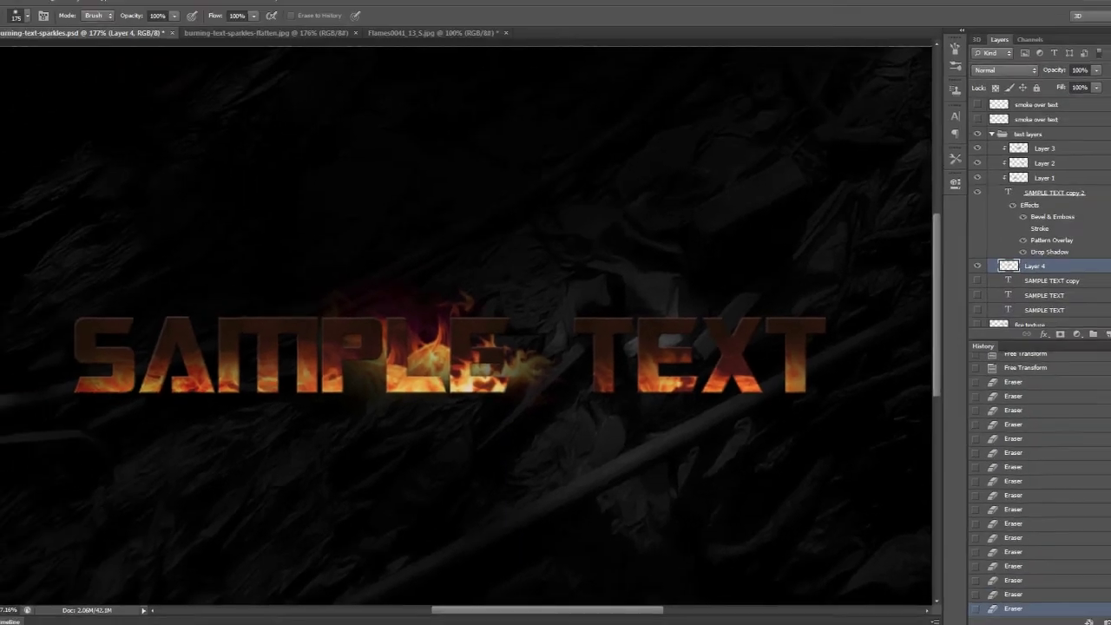
# - Show the three hidden fire texture layers beneath the text layers group
pyautogui.scroll(-3, 1038, 291)
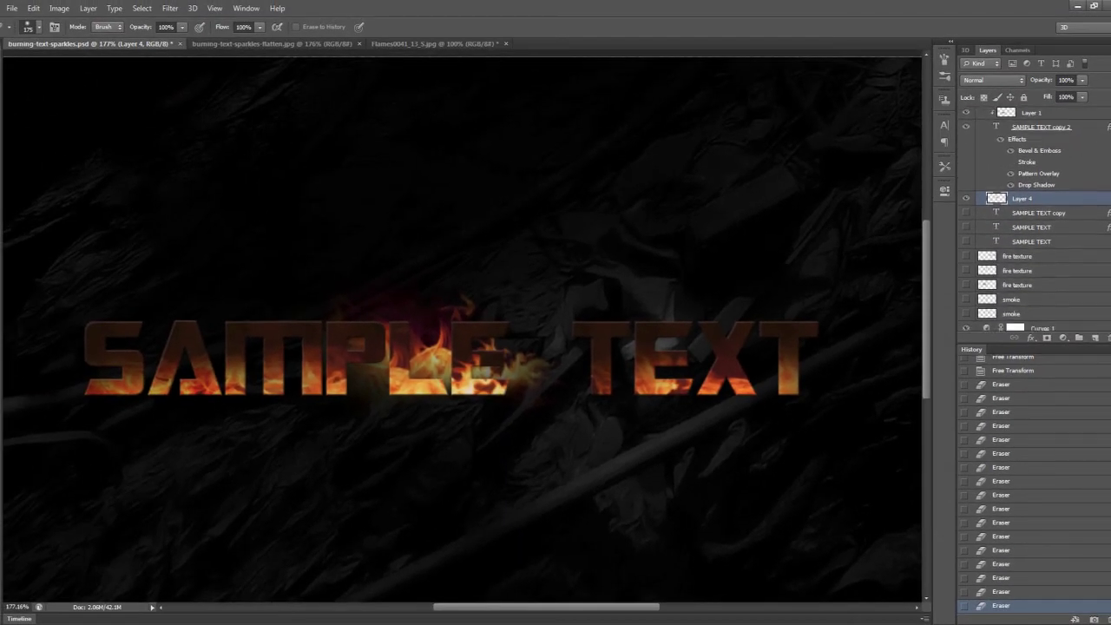
pyautogui.click(967, 281)
pyautogui.click(967, 266)
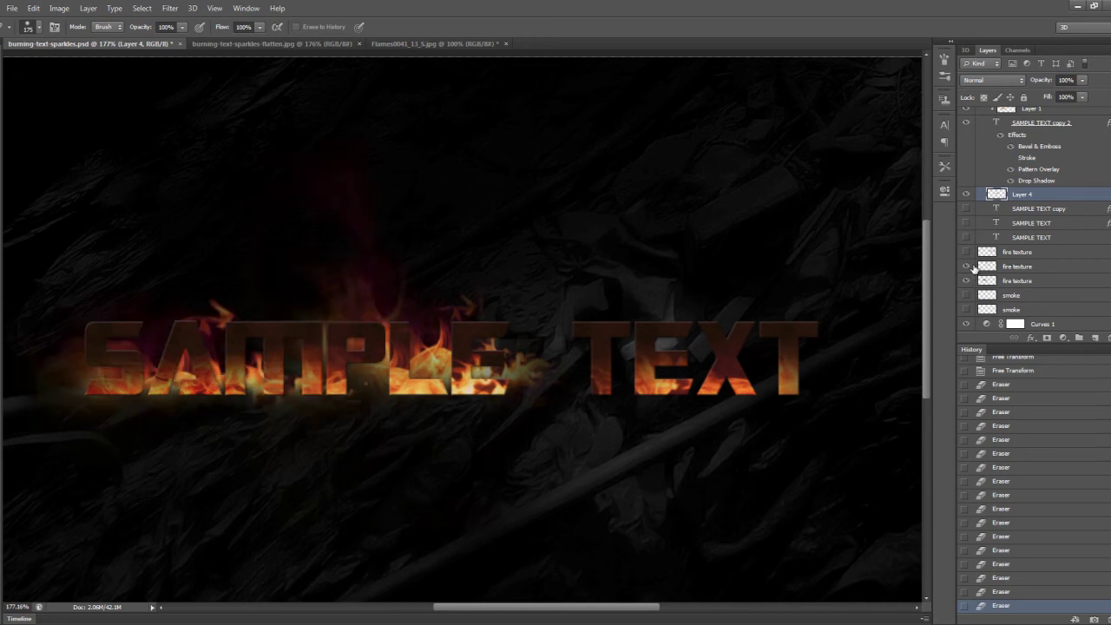
pyautogui.click(967, 251)
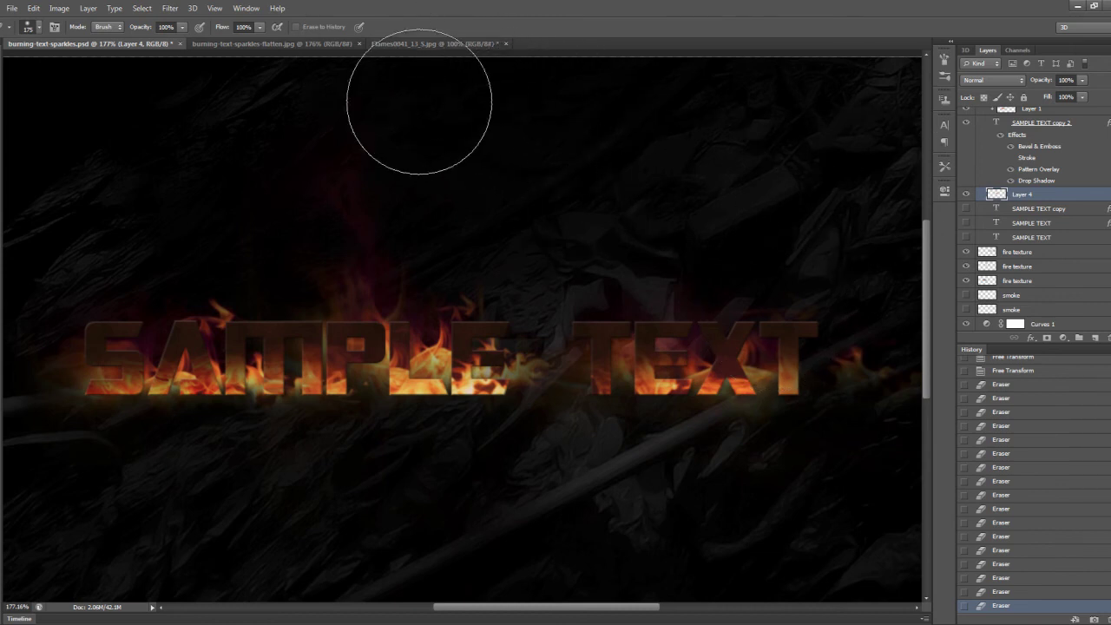
pyautogui.click(424, 43)
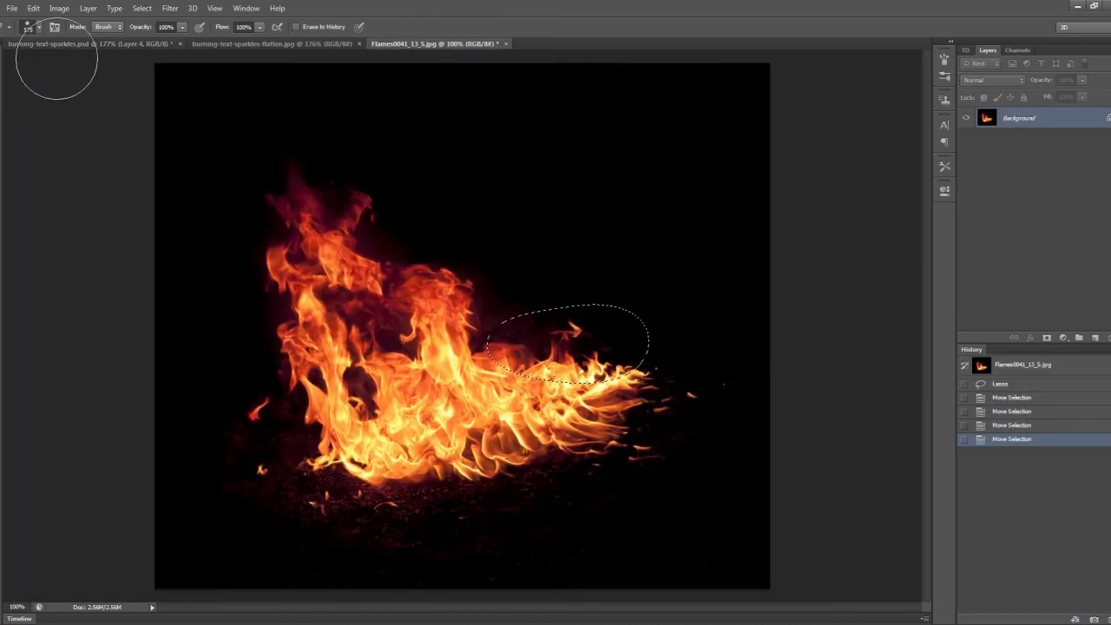
pyautogui.click(102, 44)
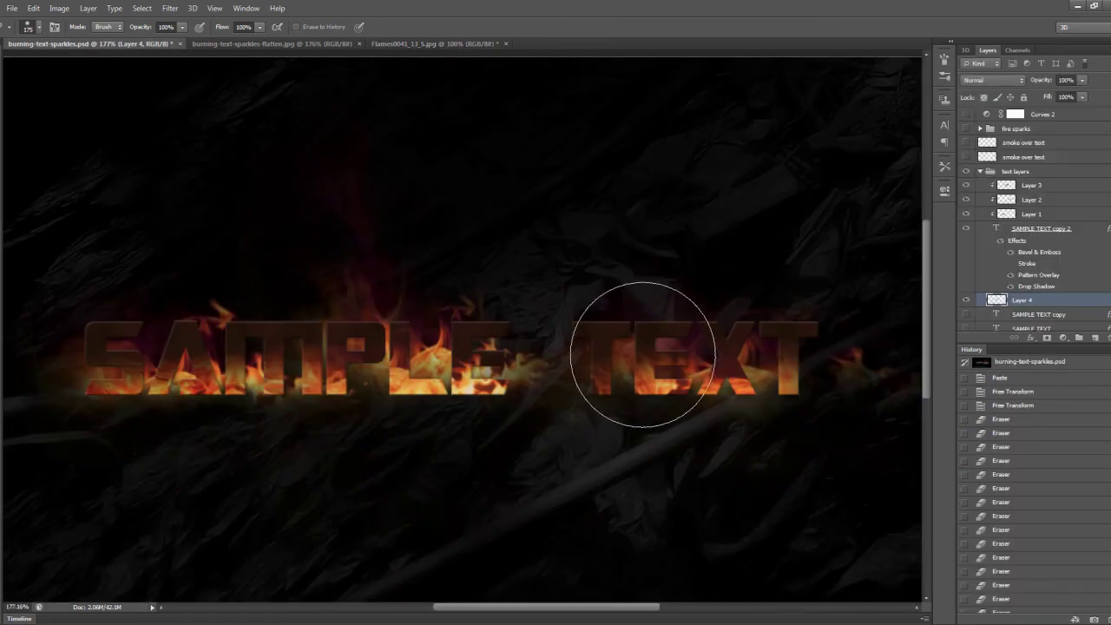
pyautogui.scroll(2, 638, 364)
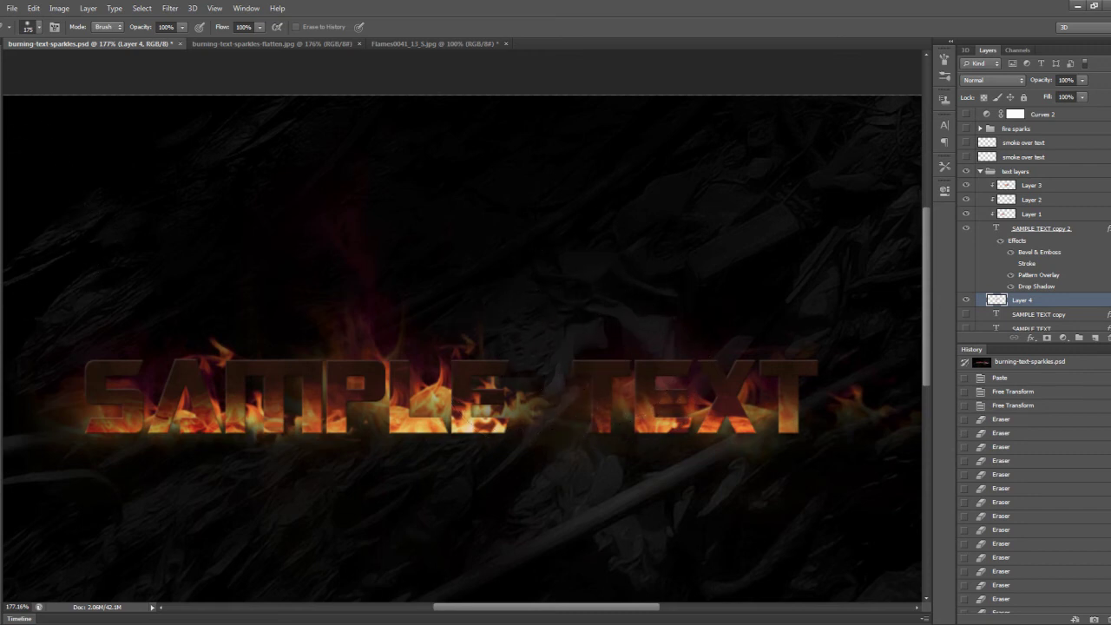
pyautogui.press('v')
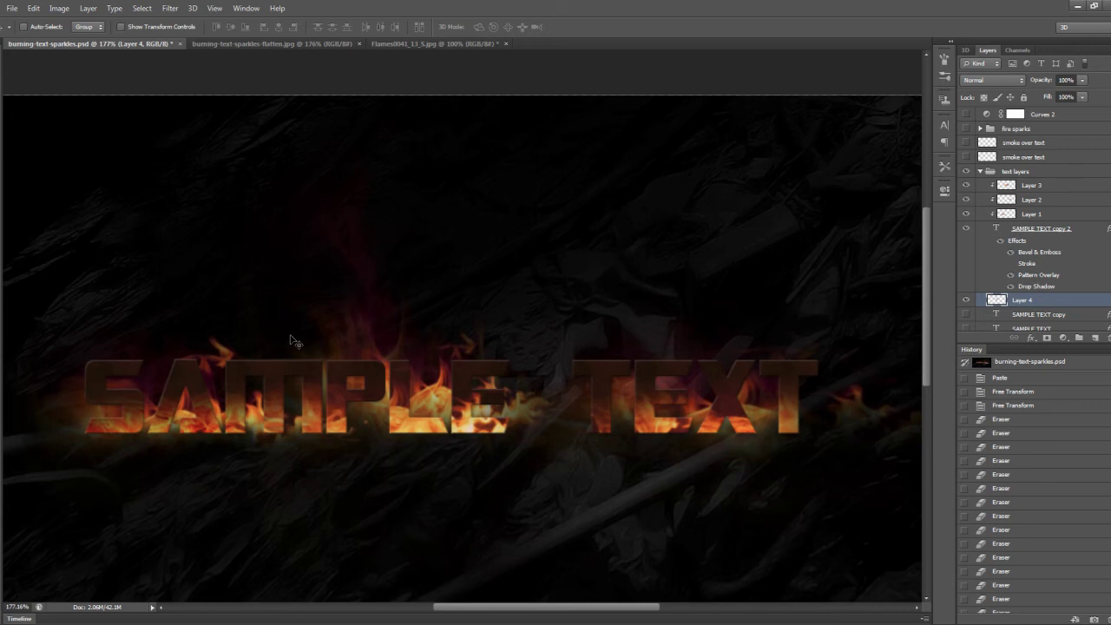
# - Switch to Flames0041_13_S.jpg and clear the oval selection with the marquee tool
pyautogui.click(397, 45)
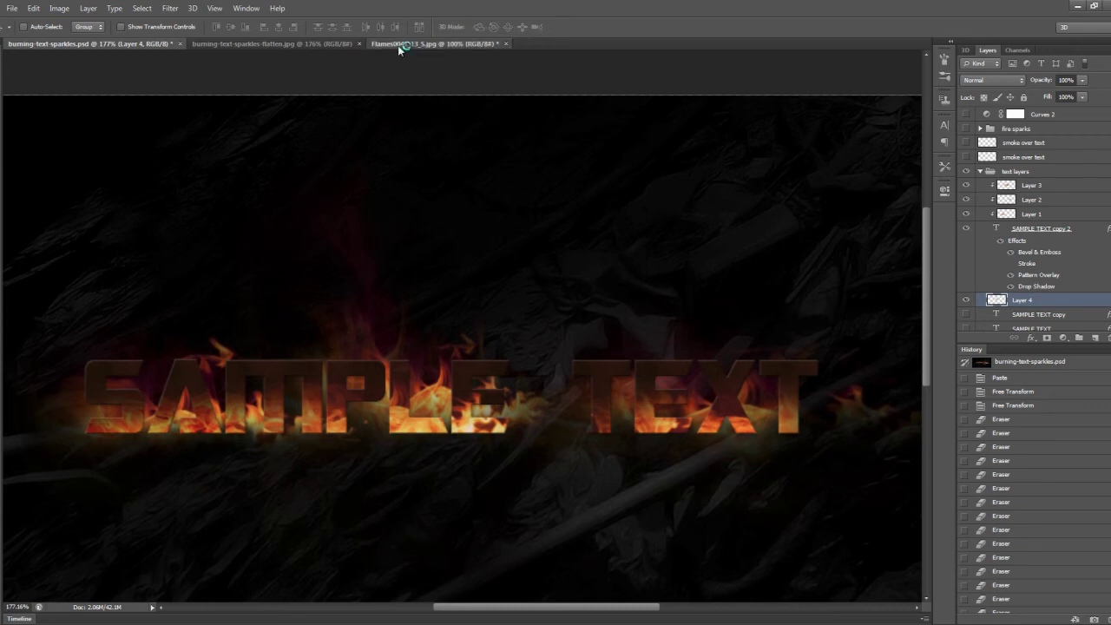
pyautogui.click(3, 82)
pyautogui.click(481, 259)
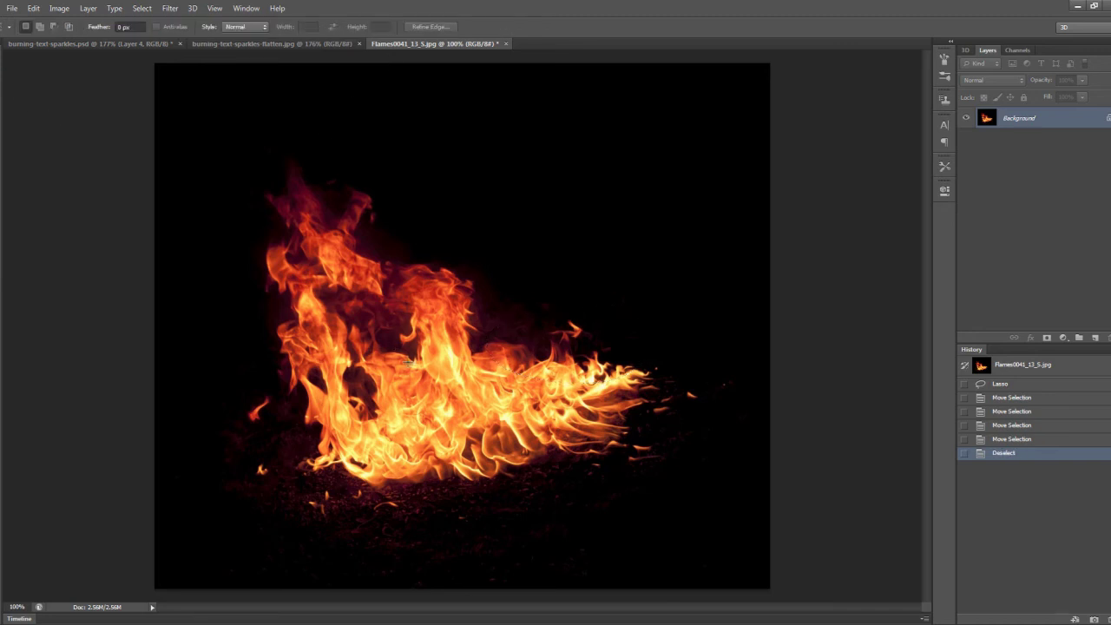
pyautogui.scroll(3, 394, 432)
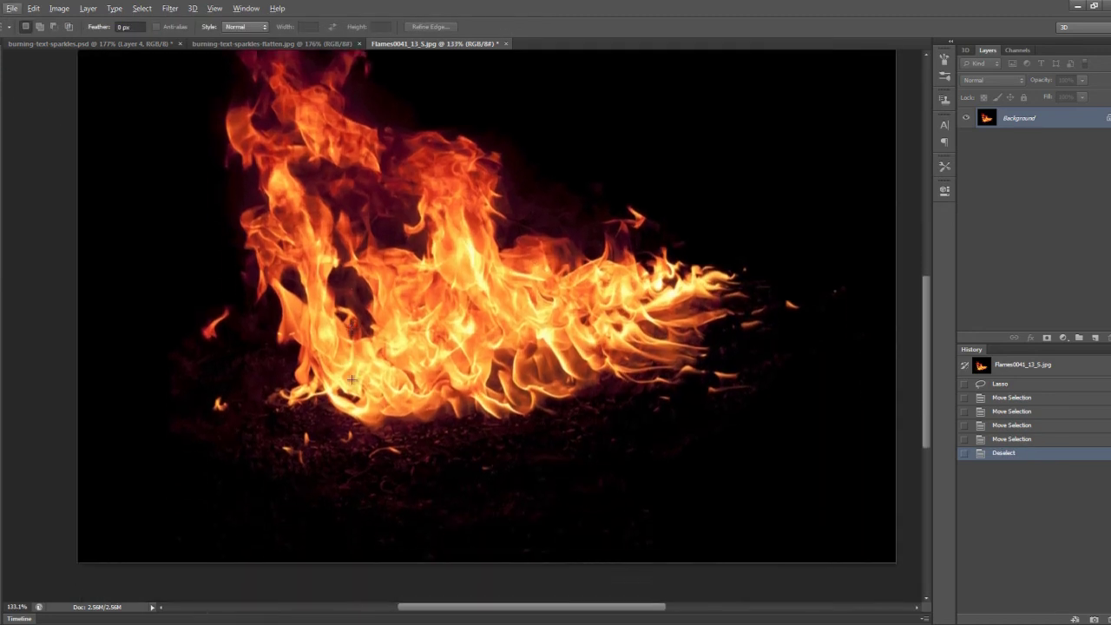
# - Select the small loose sparks below the left side of the flames with a feathered Lasso selection
pyautogui.scroll(3, 344, 399)
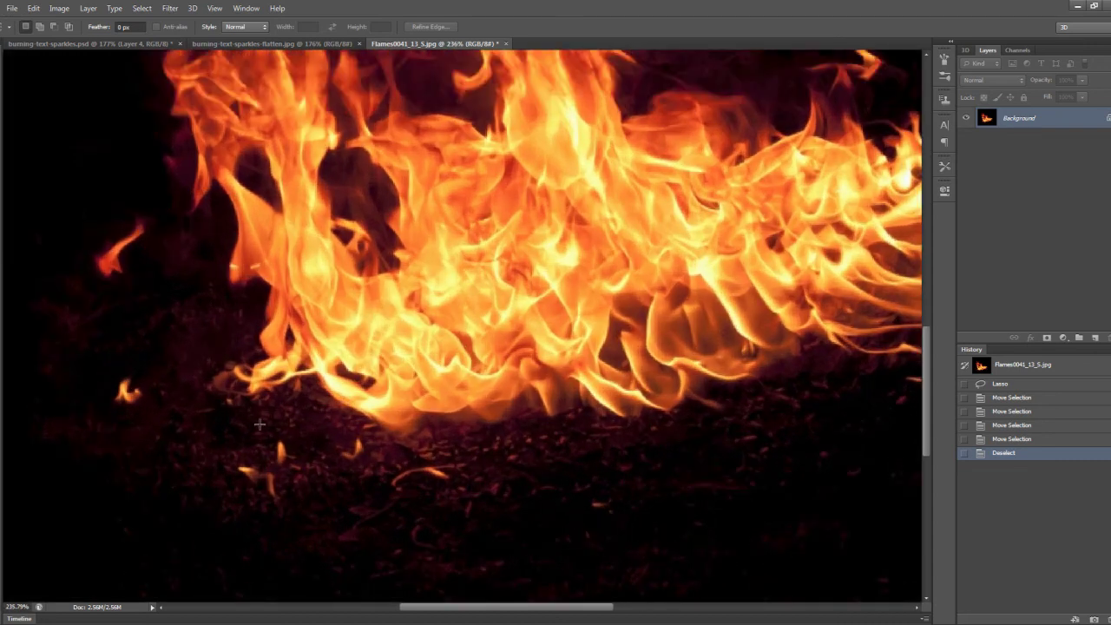
pyautogui.scroll(-3, 346, 403)
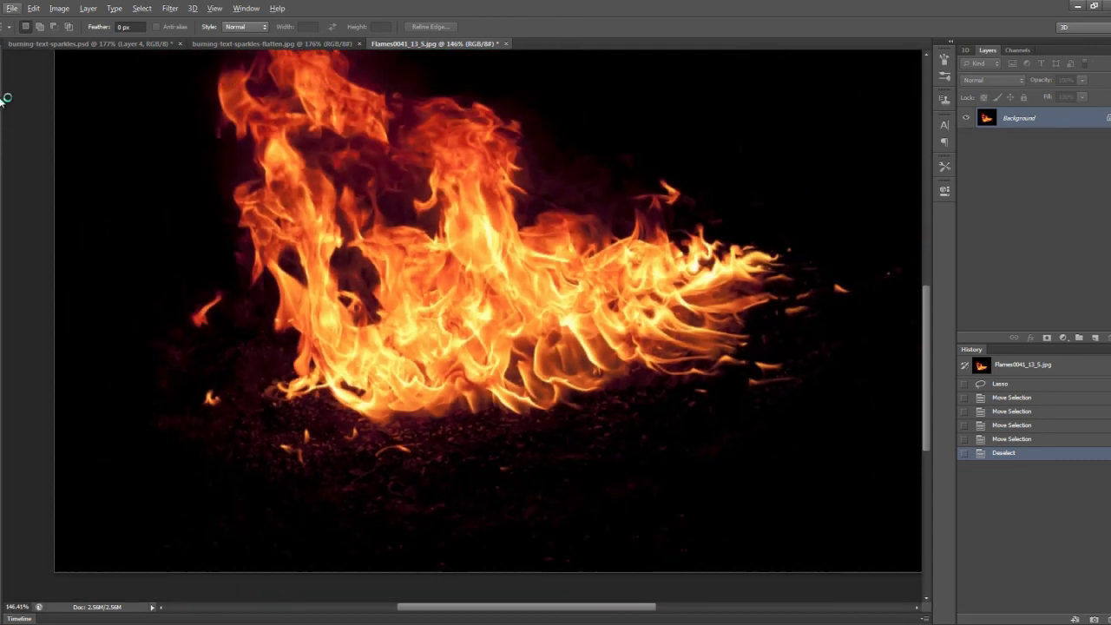
pyautogui.press('l')
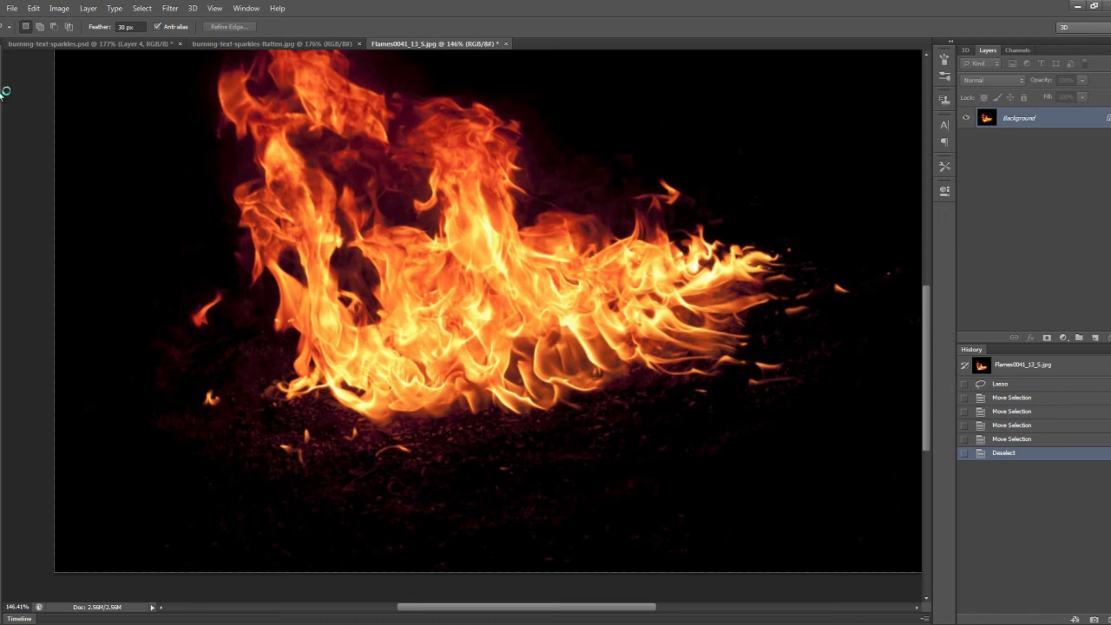
pyautogui.doubleClick(122, 26)
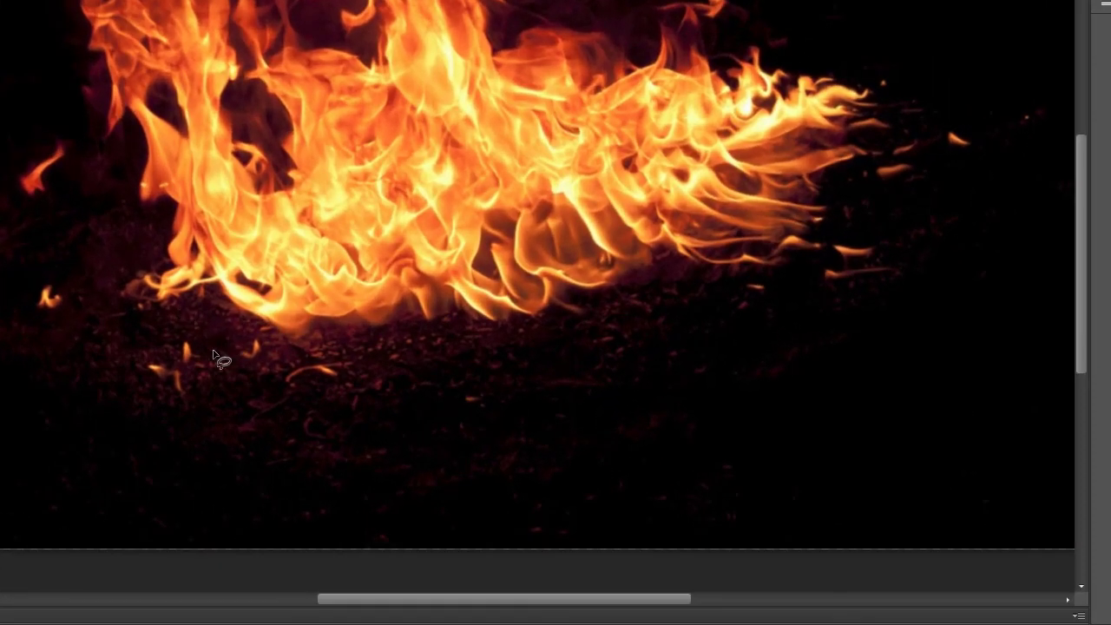
pyautogui.moveTo(213, 352)
pyautogui.mouseDown()
pyautogui.moveTo(153, 327)
pyautogui.moveTo(55, 379)
pyautogui.moveTo(306, 424)
pyautogui.moveTo(218, 331)
pyautogui.moveTo(217, 347)
pyautogui.mouseUp()
pyautogui.moveTo(174, 391)
pyautogui.mouseDown()
pyautogui.moveTo(242, 422)
pyautogui.moveTo(217, 392)
pyautogui.mouseUp()
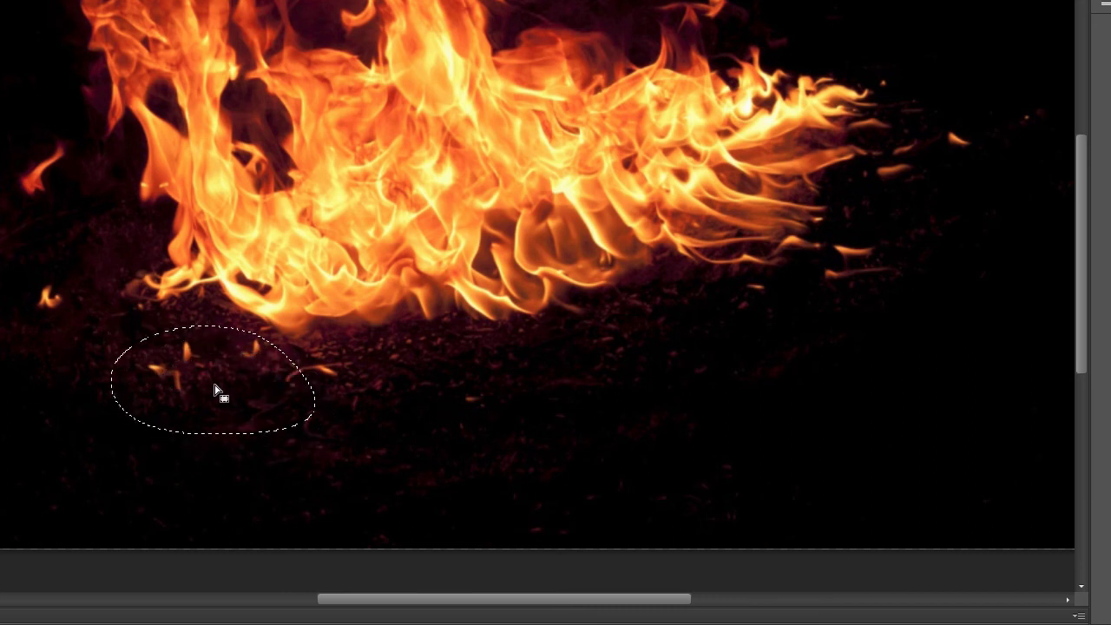
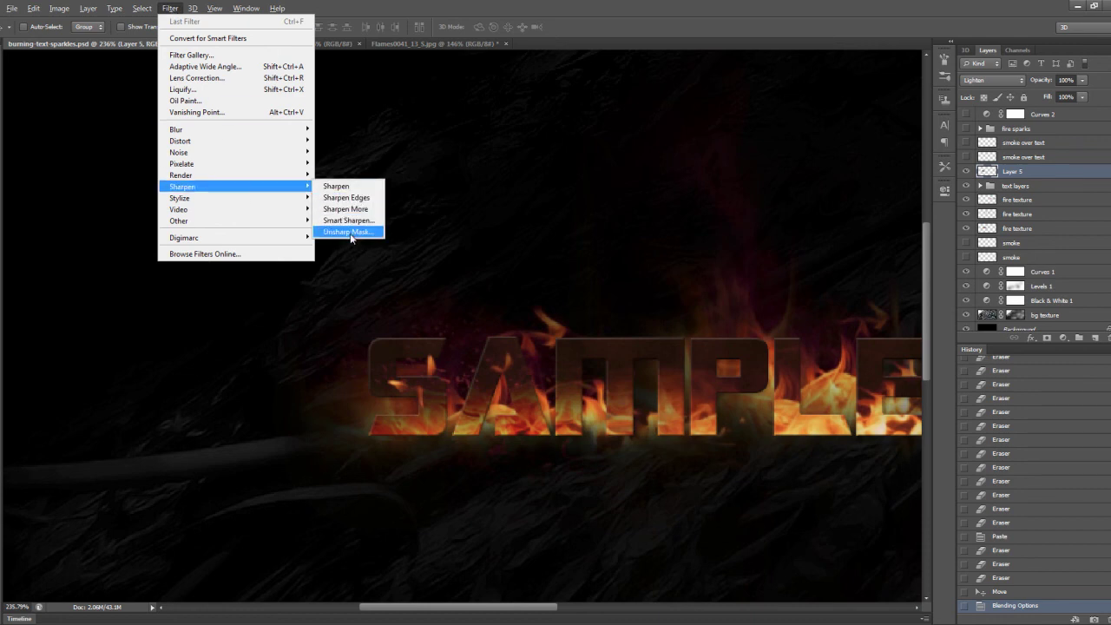
# - Sharpen the Layer 5 sparks using Unsharp Mask with amount 73% and radius 3.5 pixels, and apply the same filter a second time
pyautogui.click(348, 232)
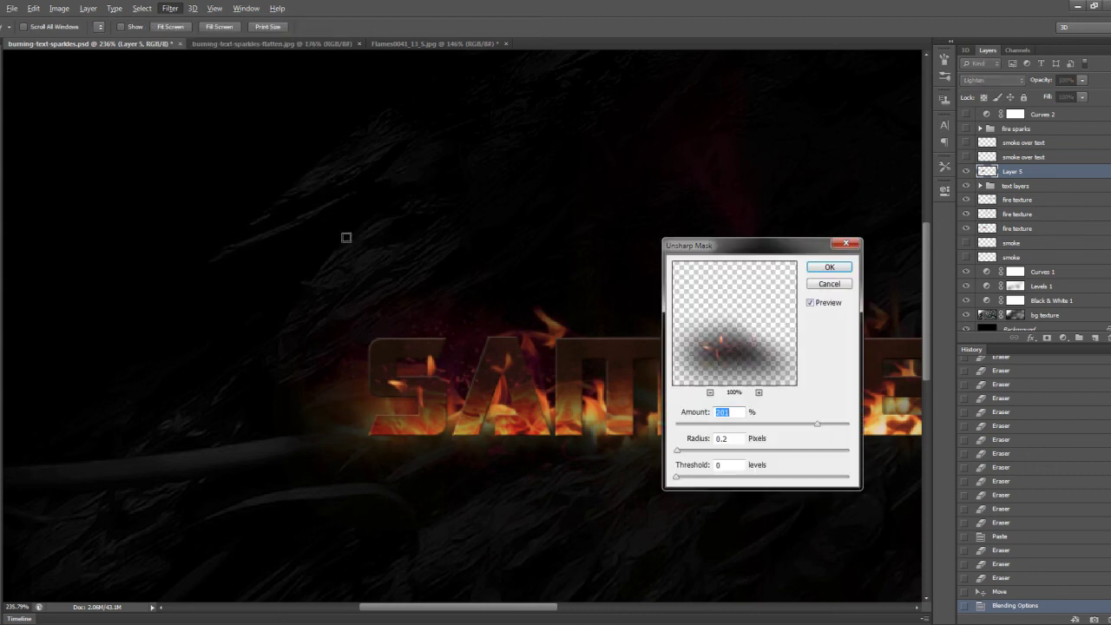
pyautogui.moveTo(732, 425)
pyautogui.mouseDown()
pyautogui.moveTo(722, 427)
pyautogui.moveTo(738, 425)
pyautogui.mouseUp()
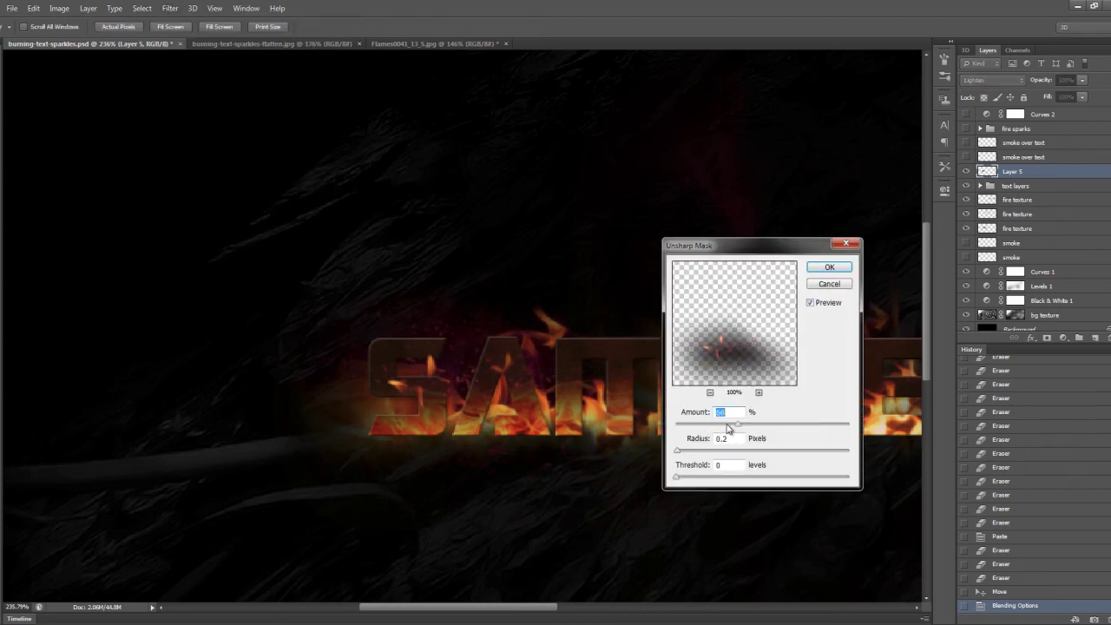
pyautogui.moveTo(678, 451); pyautogui.dragTo(694, 452)
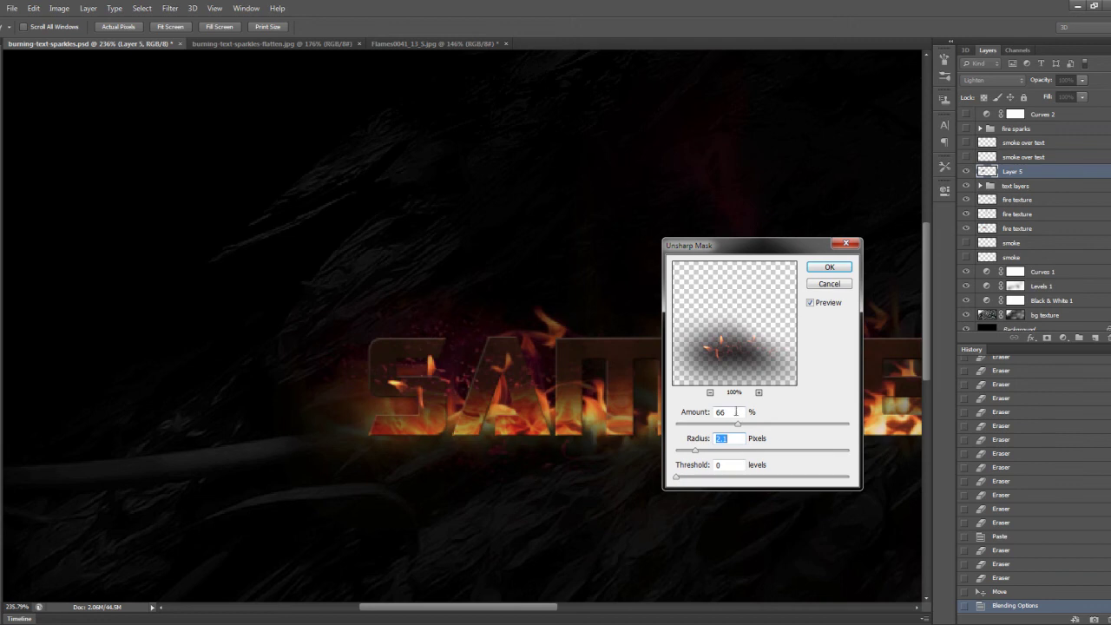
pyautogui.doubleClick(737, 420)
pyautogui.click(701, 451)
pyautogui.moveTo(702, 452); pyautogui.dragTo(708, 451)
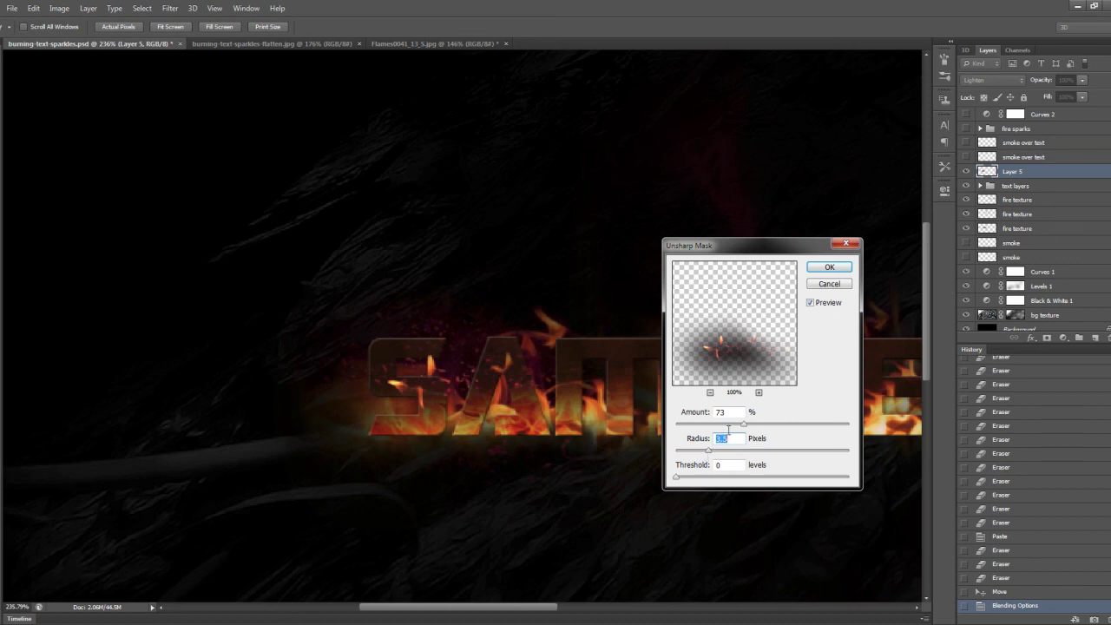
pyautogui.click(829, 269)
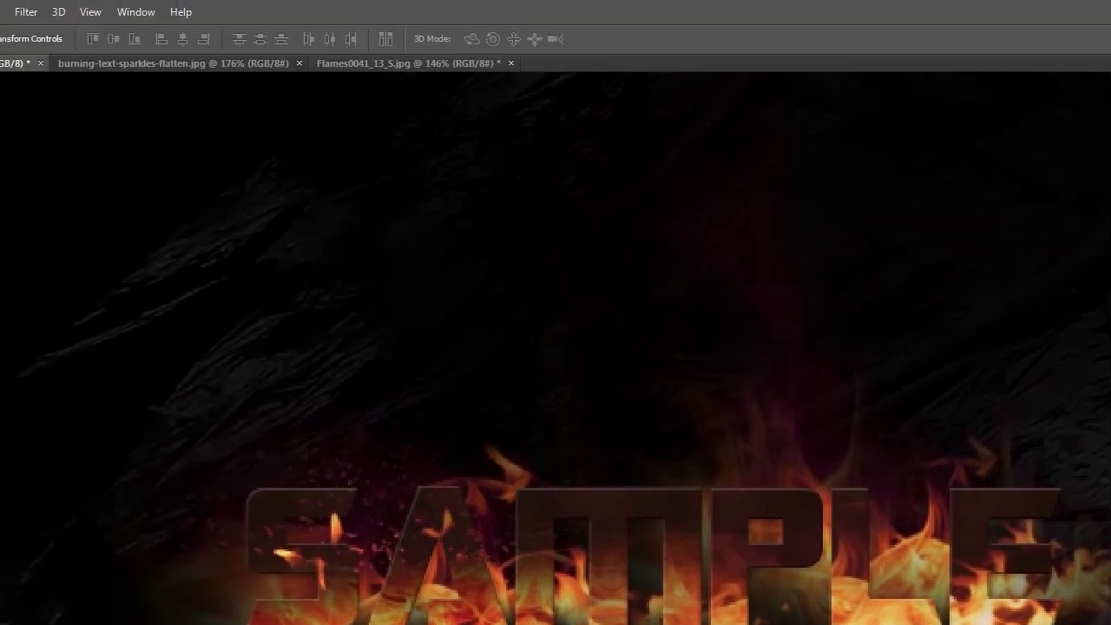
pyautogui.click(19, 12)
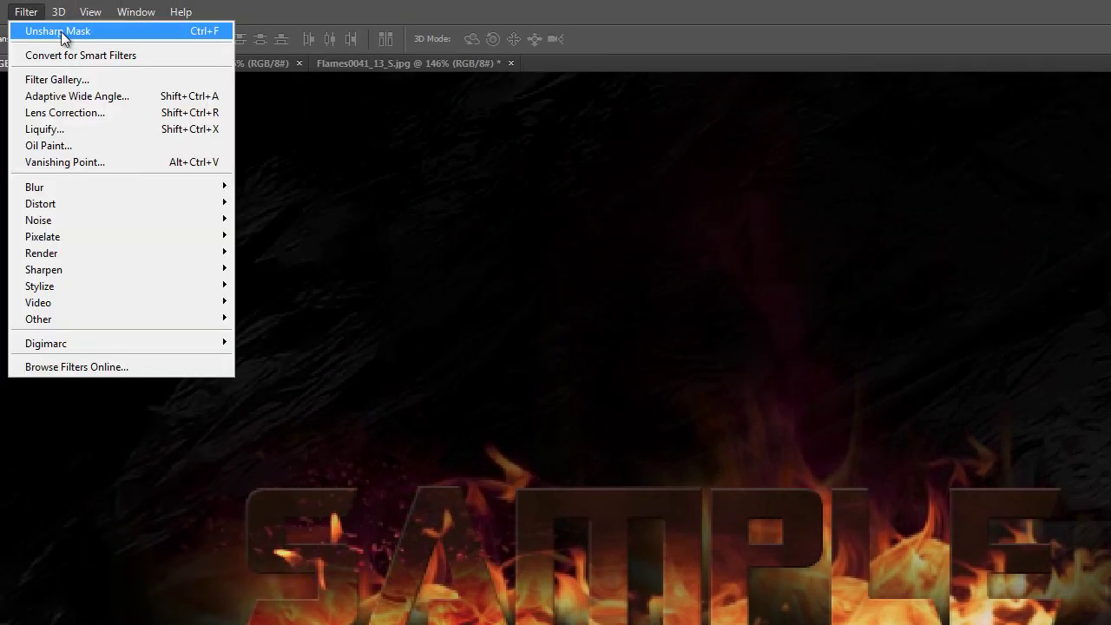
pyautogui.click(93, 34)
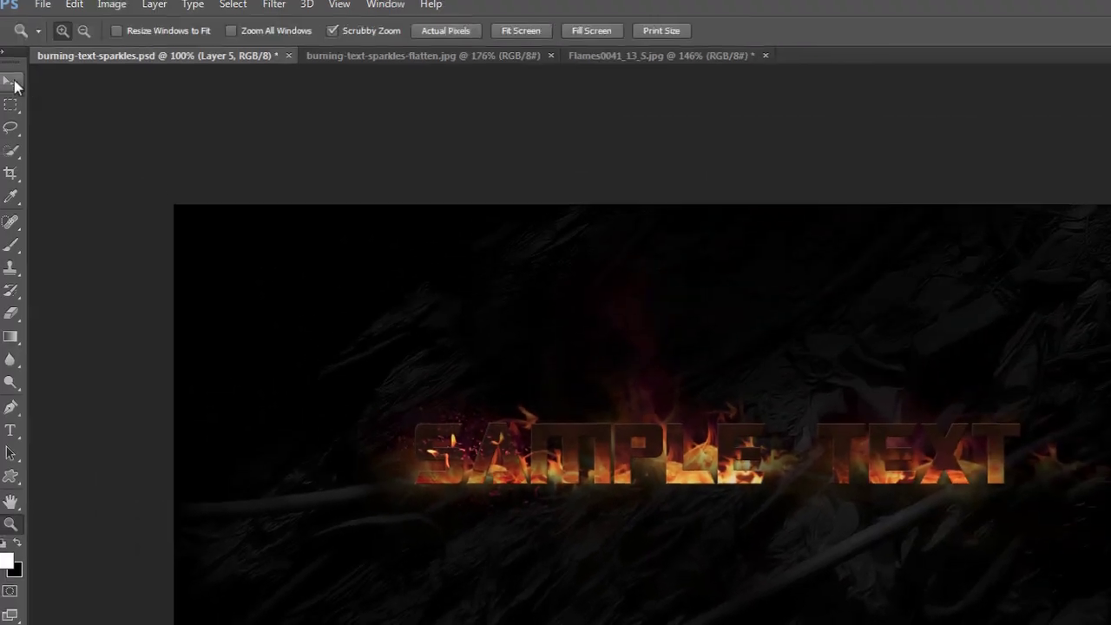
# - Duplicate the Layer 5 sparks over the end of SAMPLE and rotate the copy so its frame slants up to the right
pyautogui.press('v')
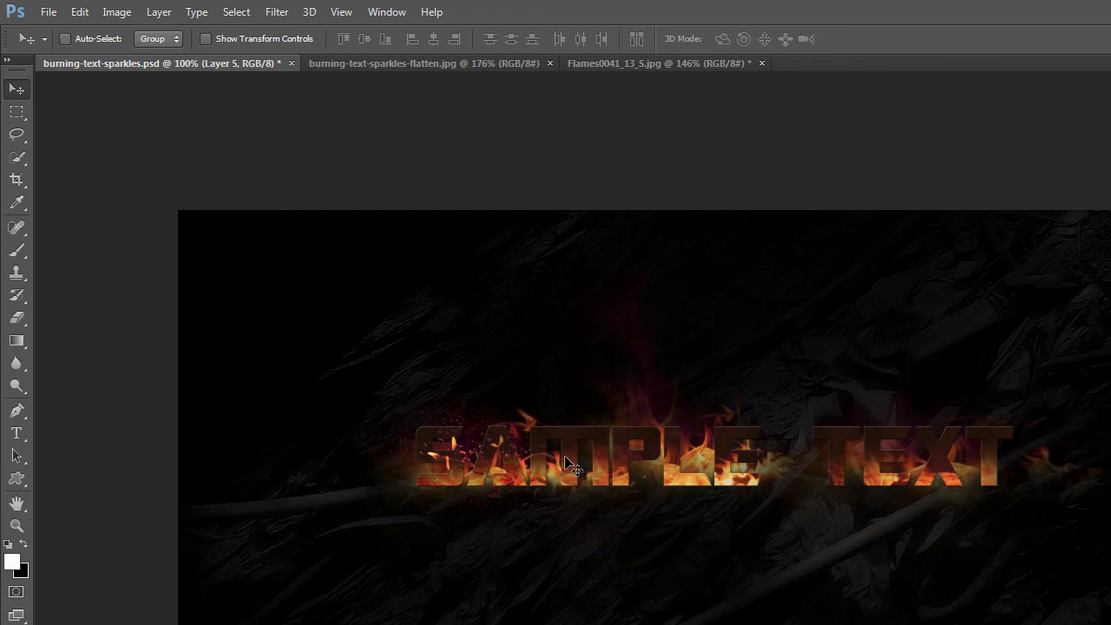
pyautogui.moveTo(570, 461); pyautogui.dragTo(707, 427)
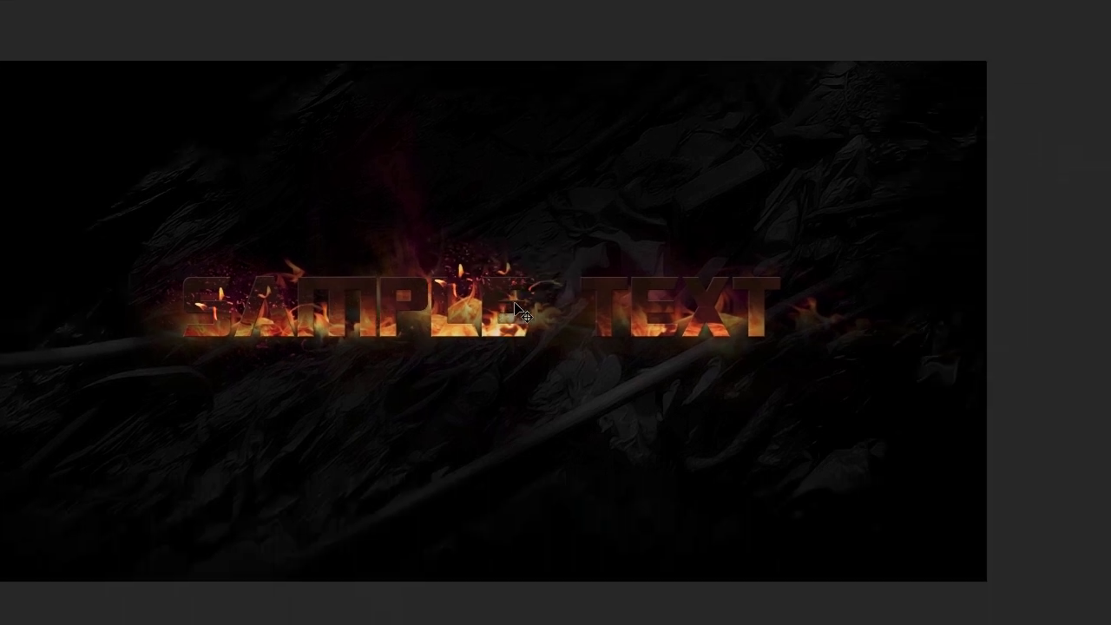
pyautogui.hotkey('ctrl', 't')
pyautogui.moveTo(751, 546); pyautogui.dragTo(719, 558)
pyautogui.moveTo(500, 420); pyautogui.dragTo(286, 332)
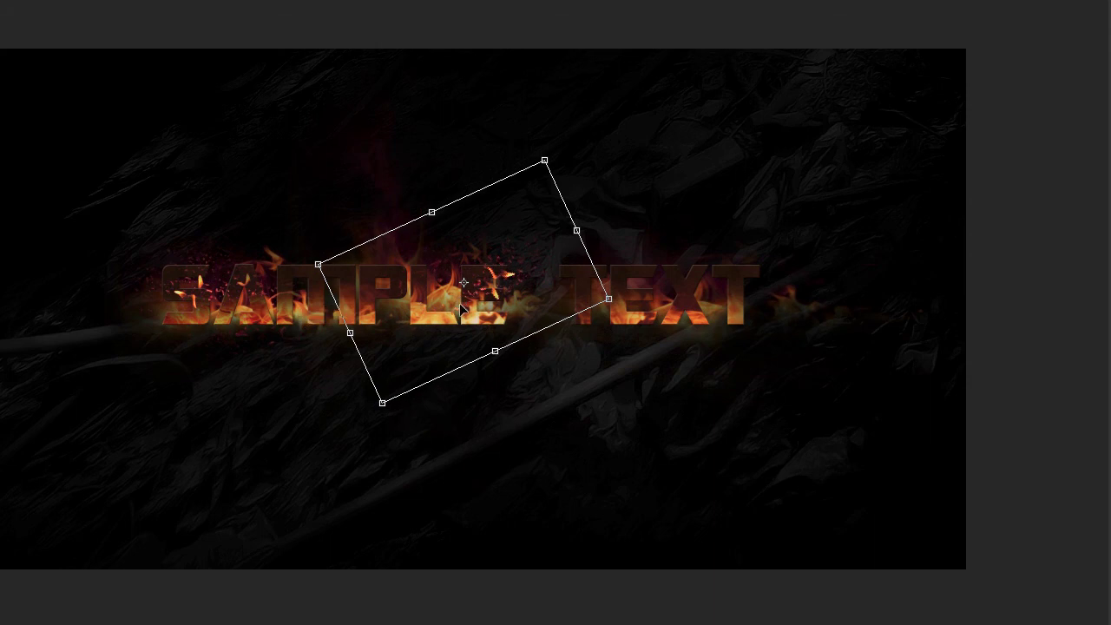
# - Distort the rotated spark copy by pulling its two right corners up and outward, and nudge it slightly left above the final E
pyautogui.rightClick(512, 260)
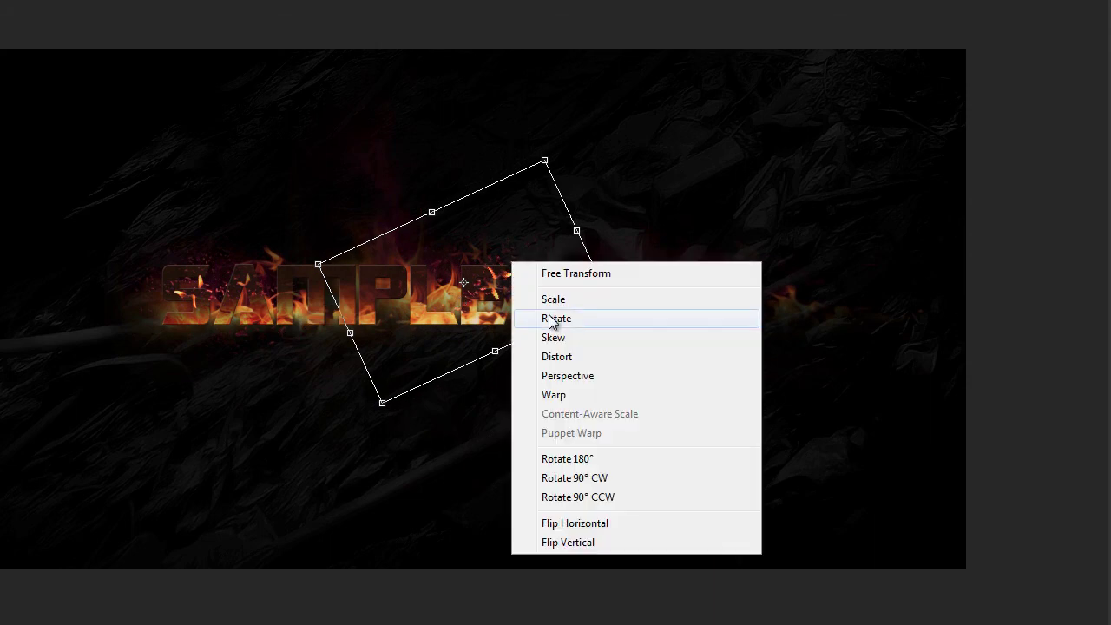
pyautogui.click(579, 358)
pyautogui.moveTo(545, 163); pyautogui.dragTo(610, 126)
pyautogui.moveTo(611, 304); pyautogui.dragTo(631, 250)
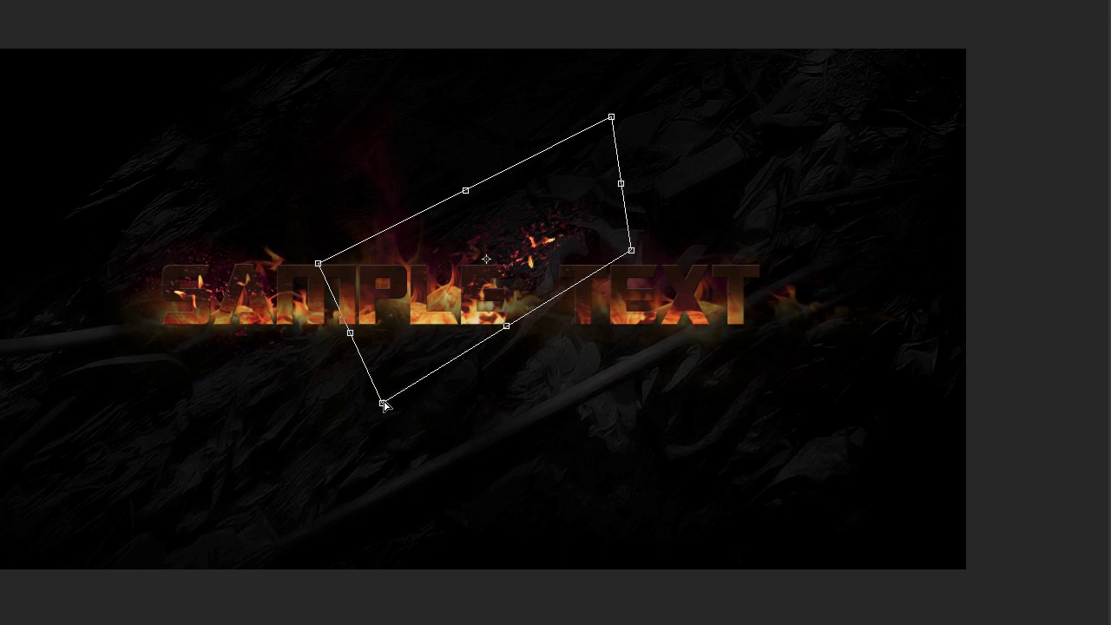
pyautogui.press('Return')
pyautogui.moveTo(523, 262)
pyautogui.mouseDown()
pyautogui.moveTo(502, 278)
pyautogui.moveTo(511, 260)
pyautogui.mouseUp()
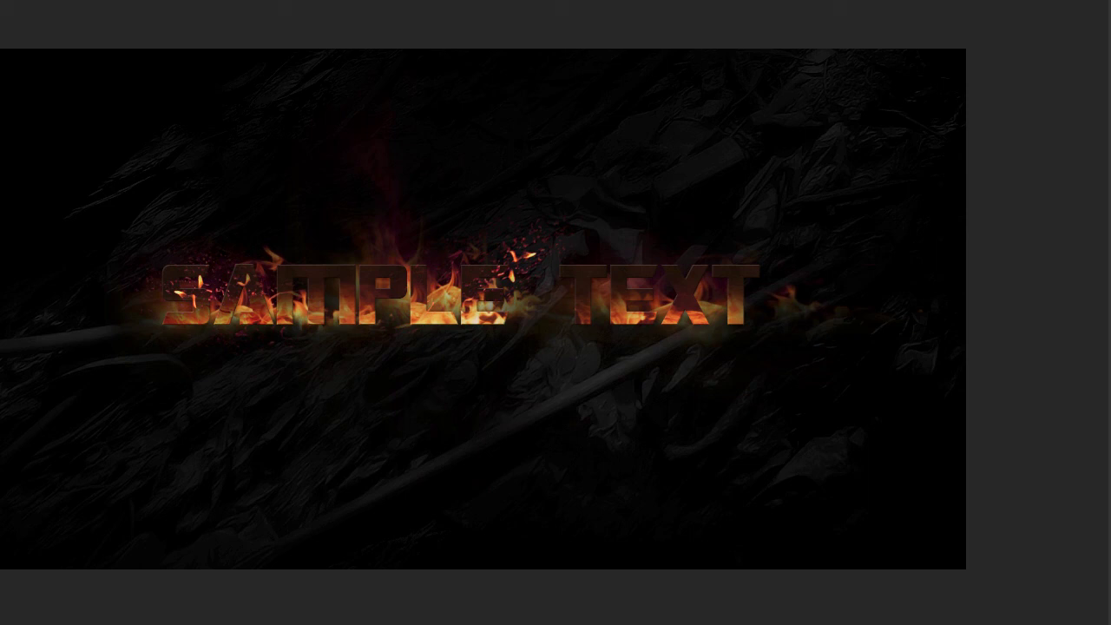
# - Duplicate the Layer 5 sparks over the word TEXT, and rotate the new copy about half a turn near its last letters
pyautogui.moveTo(261, 309); pyautogui.dragTo(706, 285)
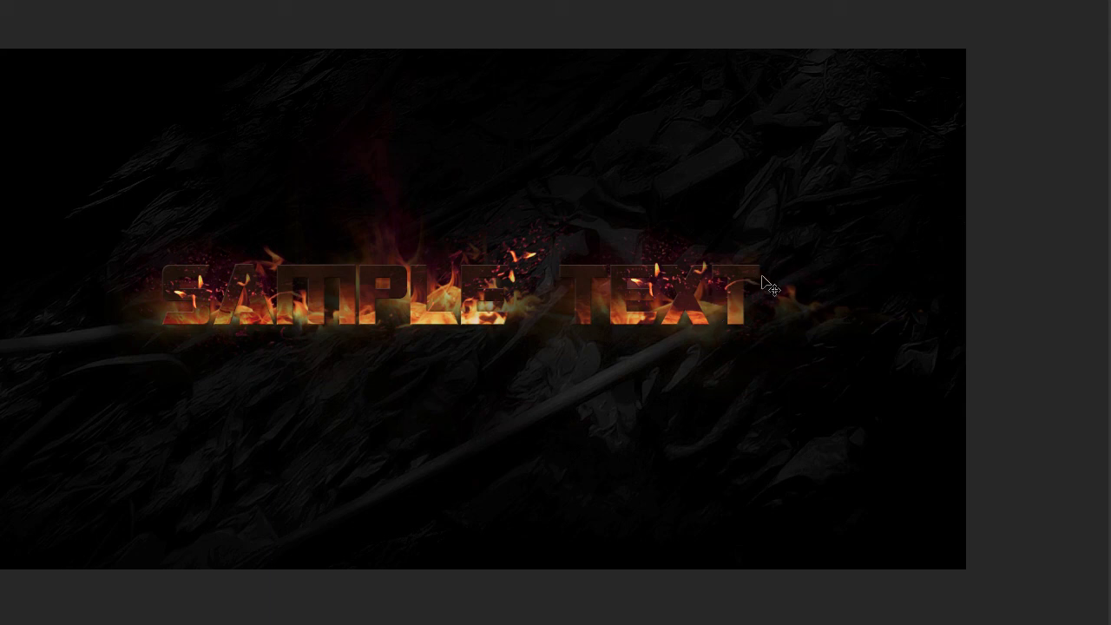
pyautogui.hotkey('ctrl', 't')
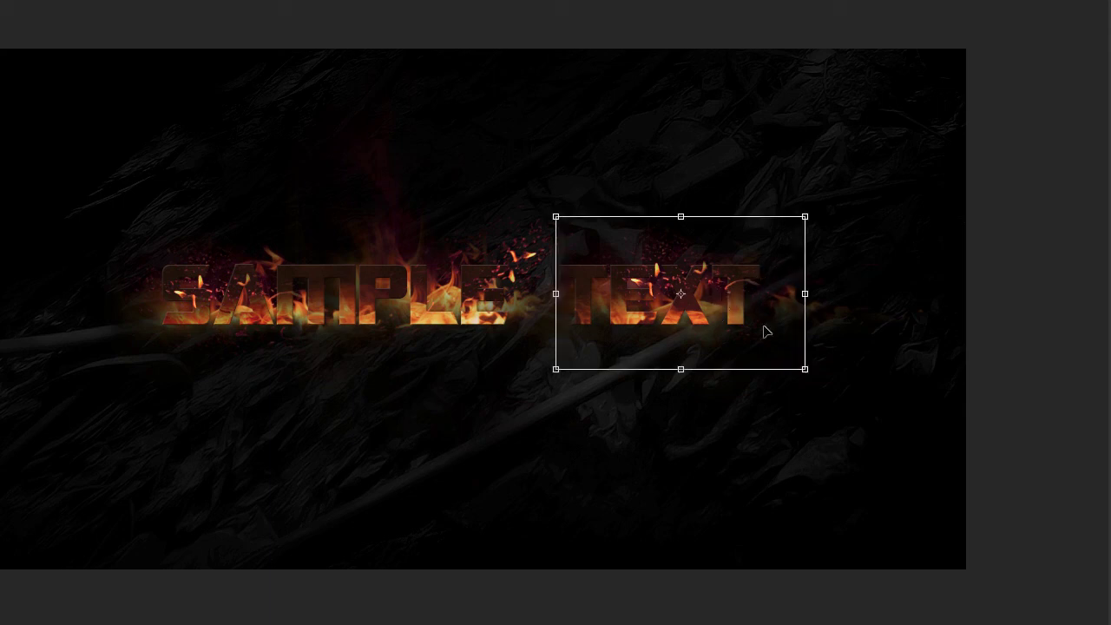
pyautogui.moveTo(867, 405); pyautogui.dragTo(586, 230)
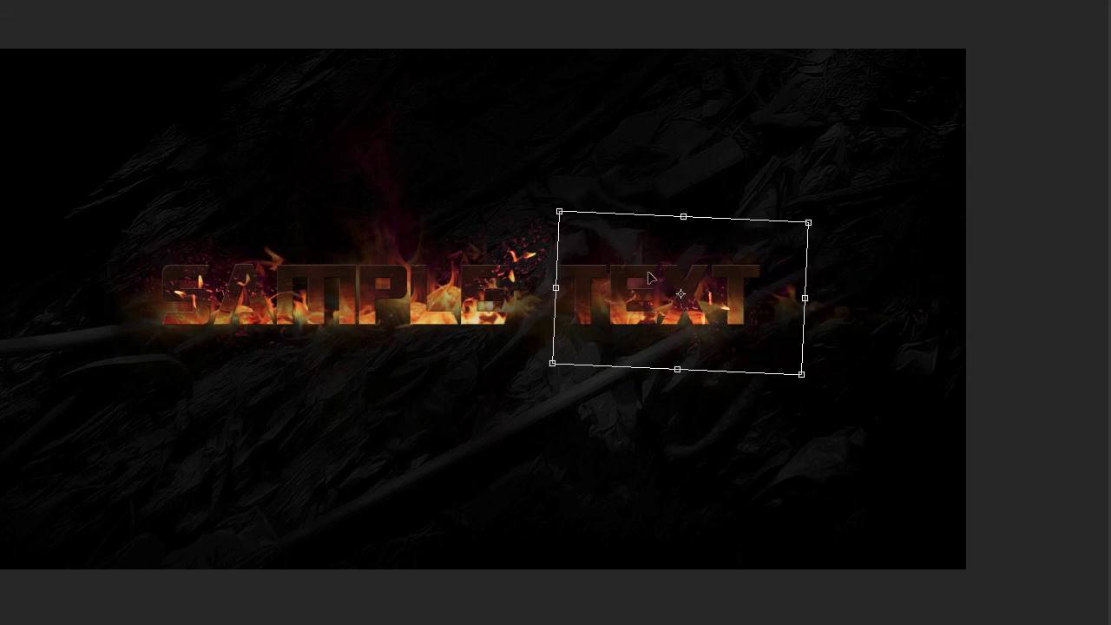
pyautogui.moveTo(688, 281); pyautogui.dragTo(718, 269)
# - Distort the spark copy on TEXT by raising its right corners and pulling in the lower left one, and reapply the Unsharp Mask
pyautogui.rightClick(656, 279)
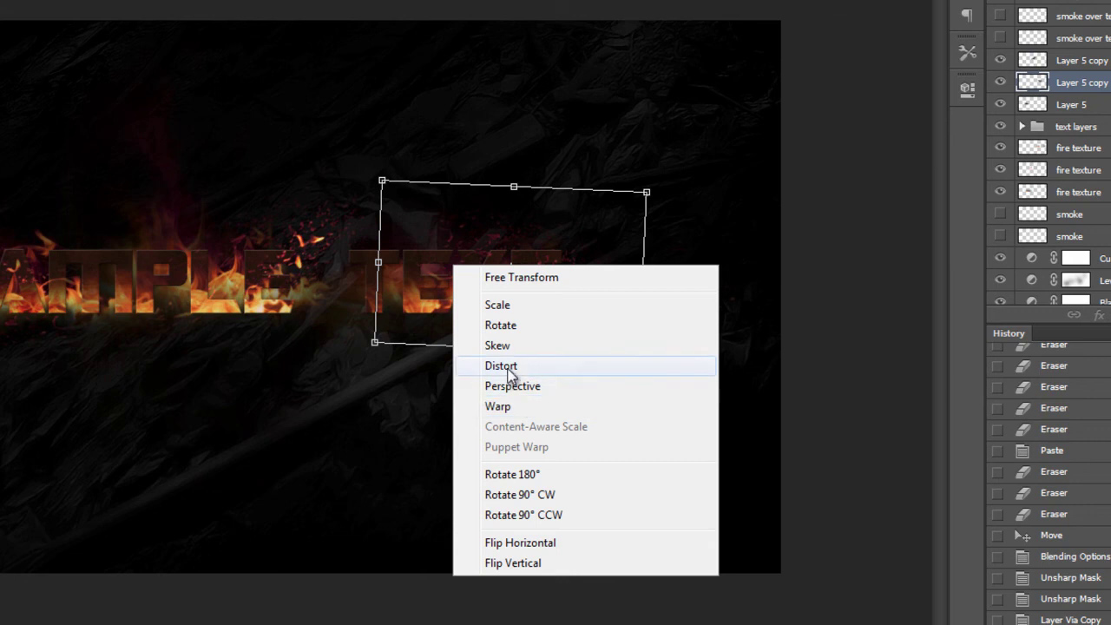
pyautogui.click(510, 370)
pyautogui.moveTo(643, 190); pyautogui.dragTo(659, 117)
pyautogui.moveTo(377, 345); pyautogui.dragTo(415, 329)
pyautogui.moveTo(638, 355); pyautogui.dragTo(636, 312)
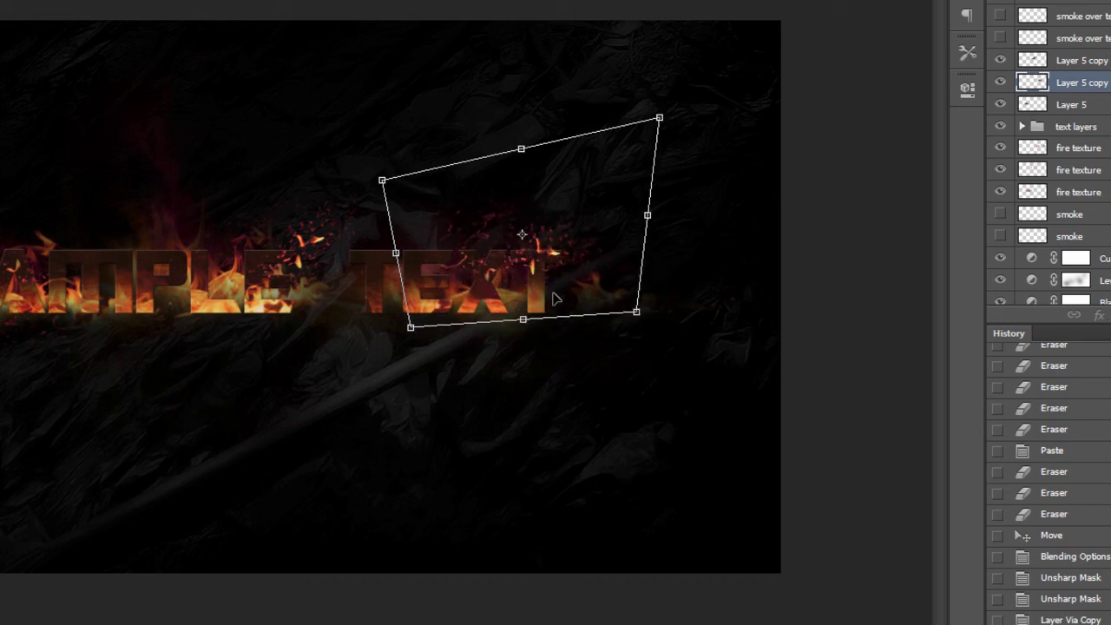
pyautogui.press('Return')
pyautogui.moveTo(527, 264); pyautogui.dragTo(520, 271)
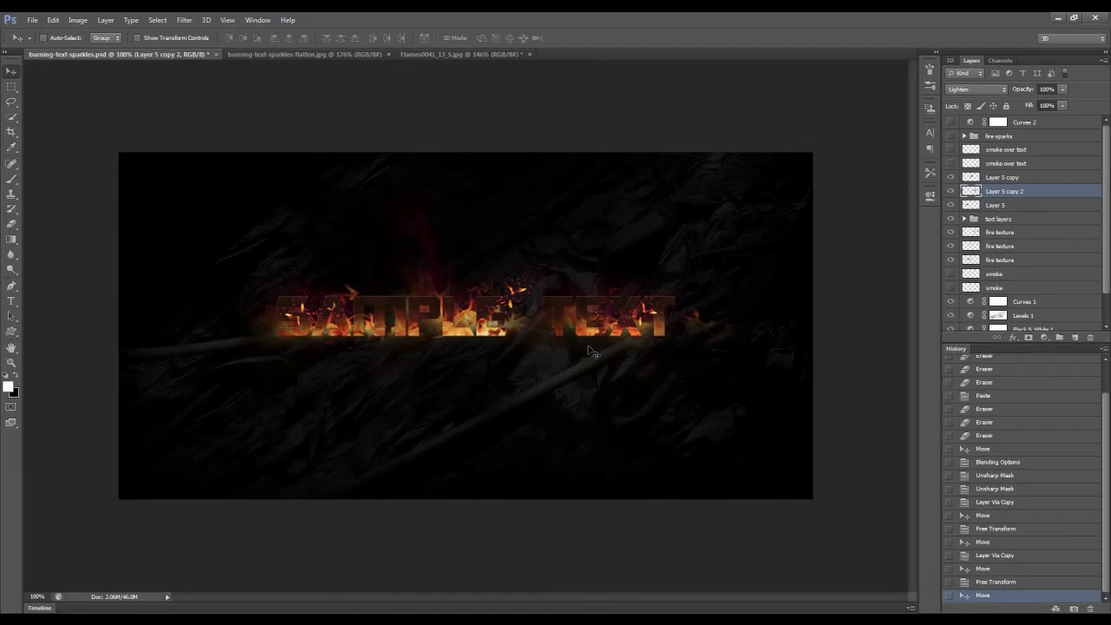
pyautogui.hotkey('ctrl', 'f')
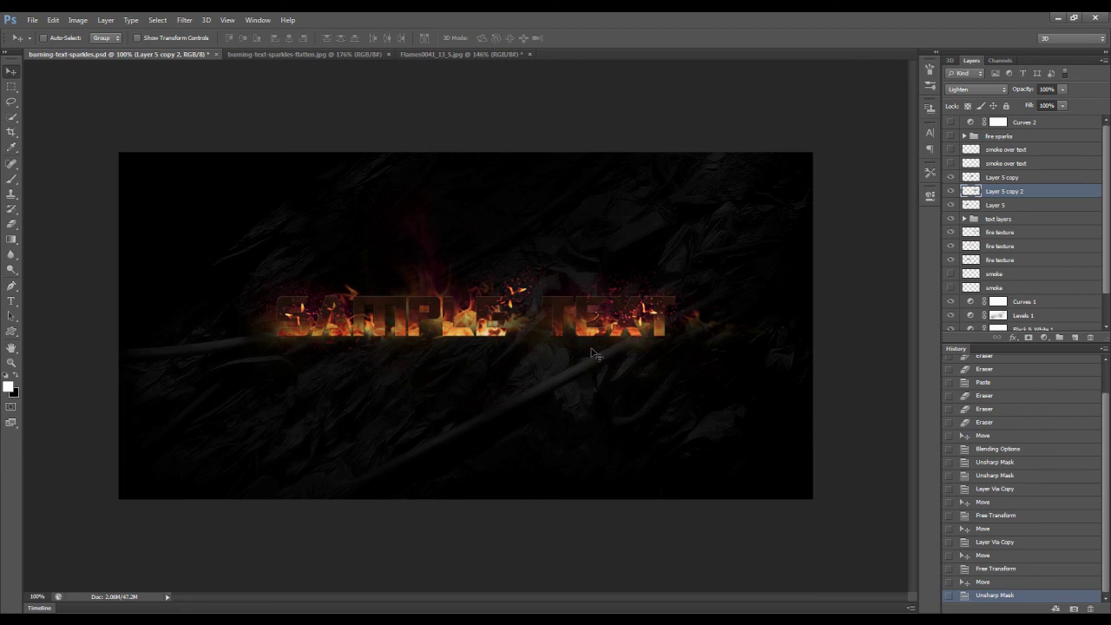
# - Show the fire sparks layer group and hide Layer 5 together with its two copies
pyautogui.click(949, 136)
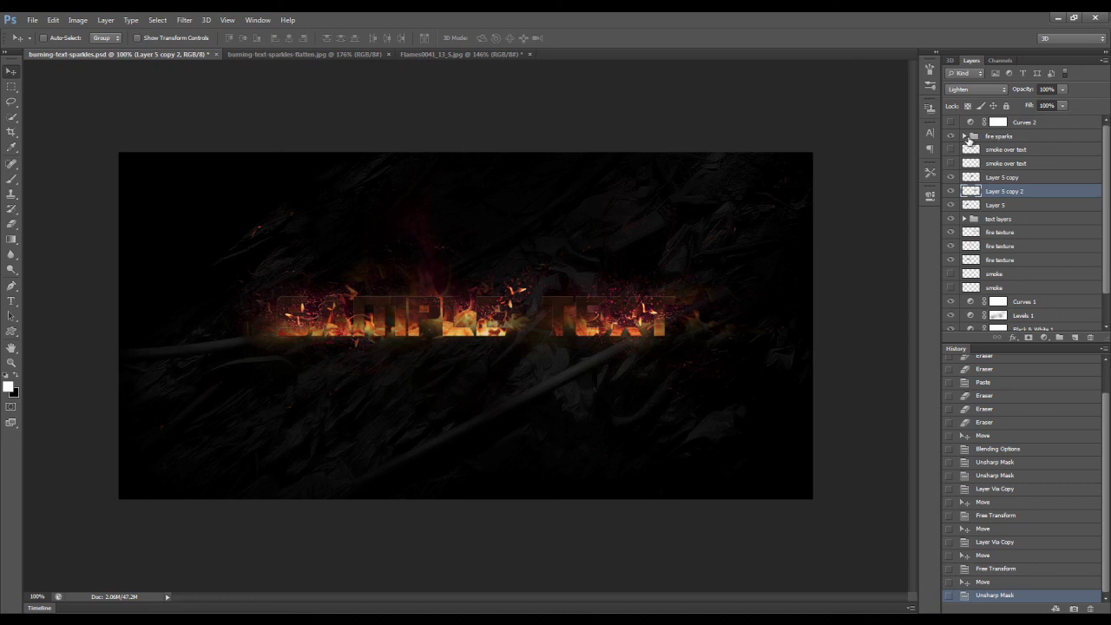
pyautogui.click(964, 136)
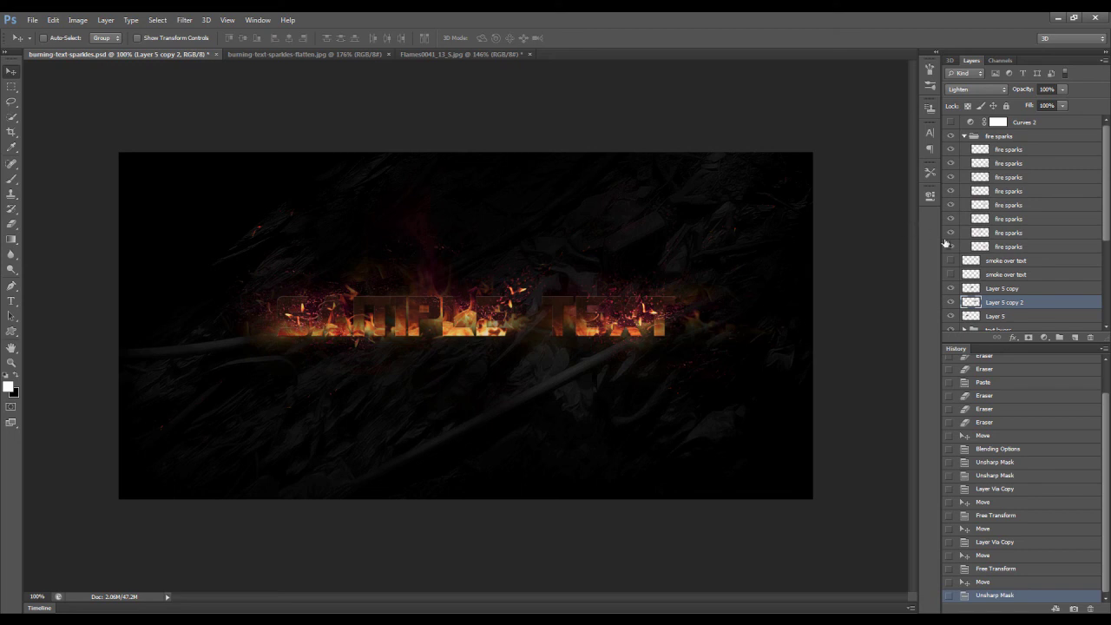
pyautogui.moveTo(952, 289); pyautogui.dragTo(952, 317)
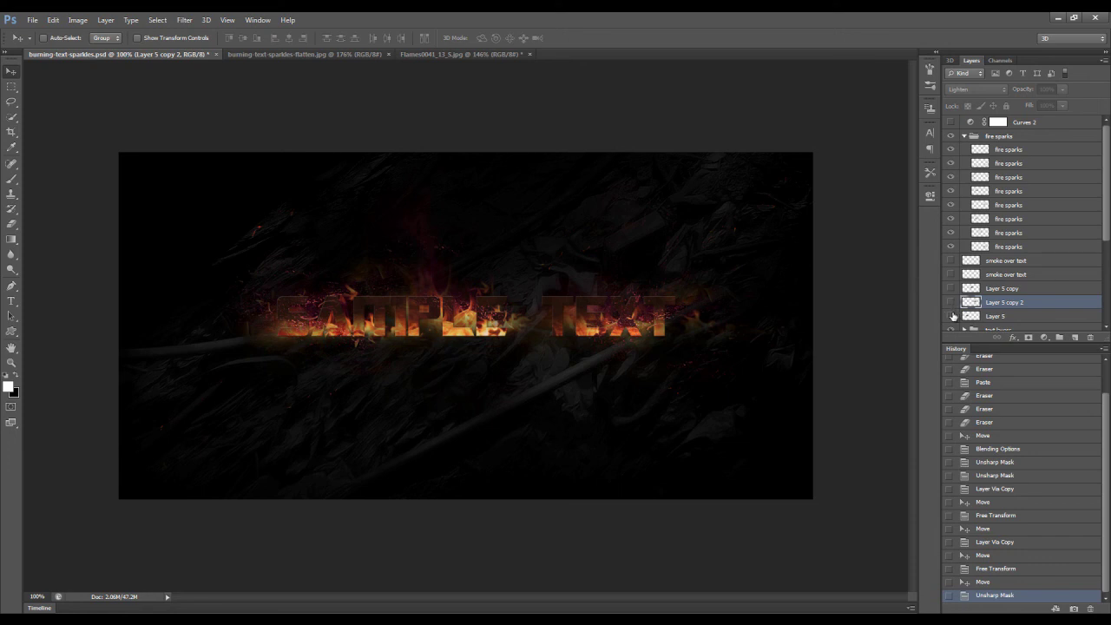
pyautogui.click(963, 137)
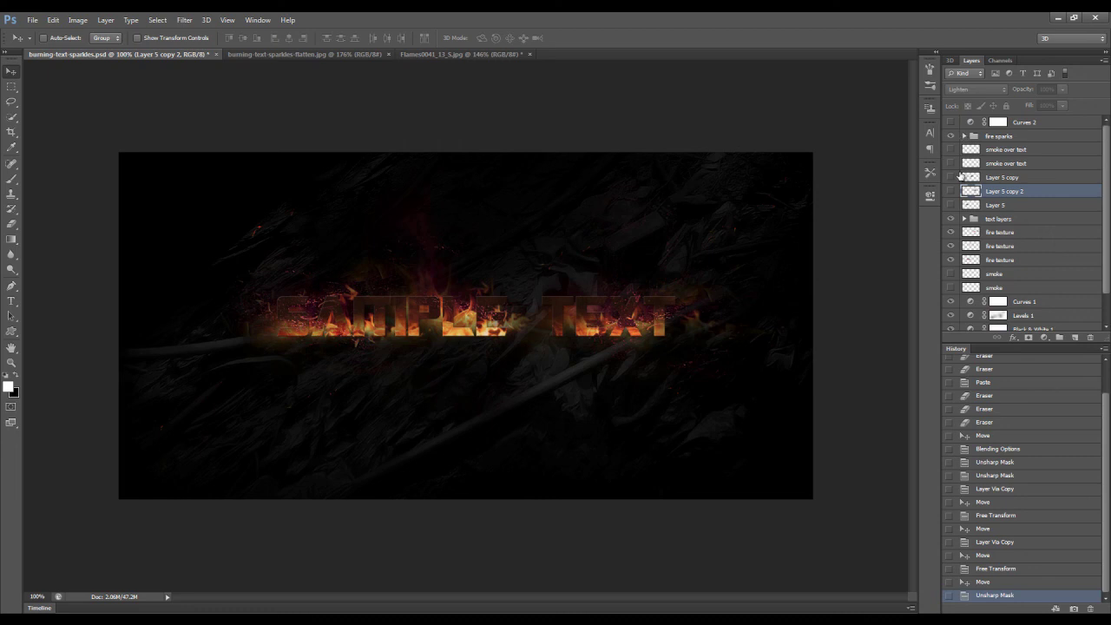
pyautogui.scroll(-1, 957, 196)
pyautogui.scroll(1, 961, 211)
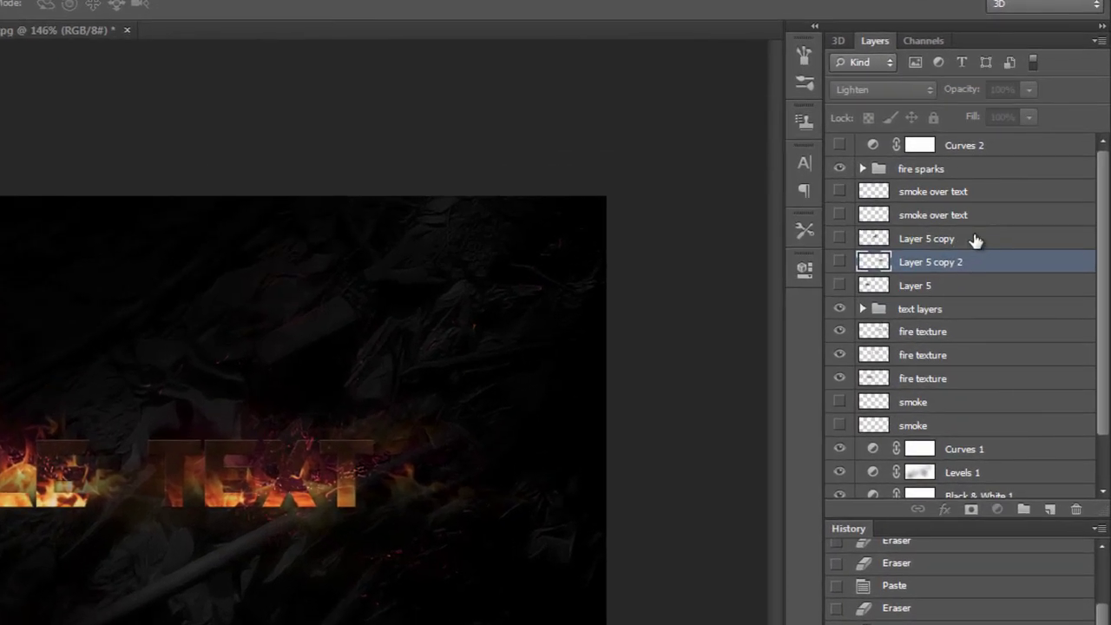
pyautogui.click(976, 209)
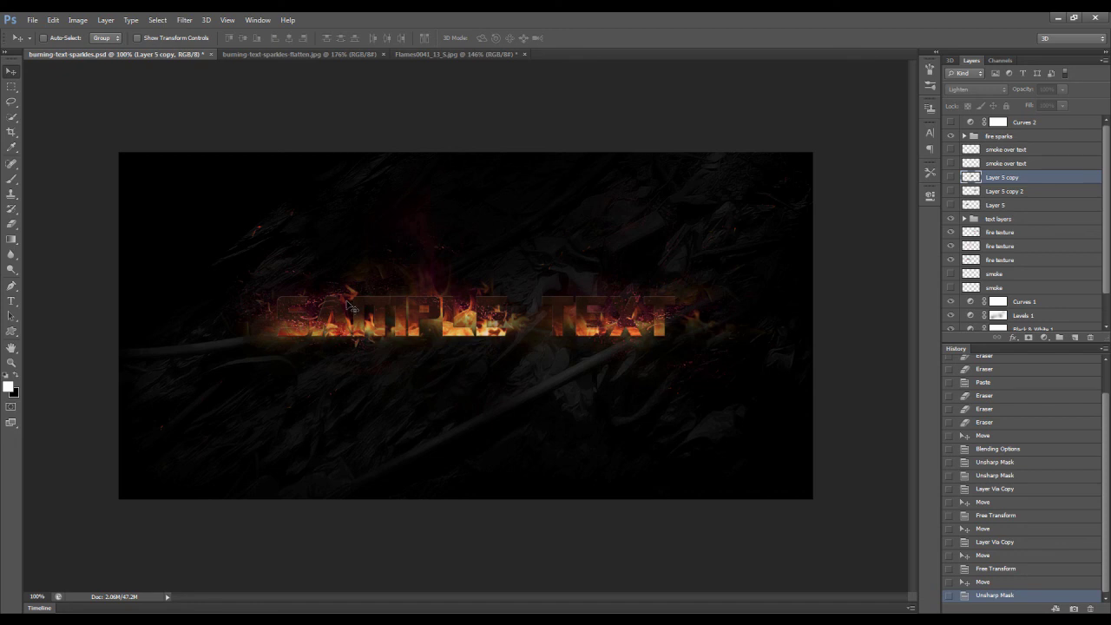
pyautogui.click(528, 611)
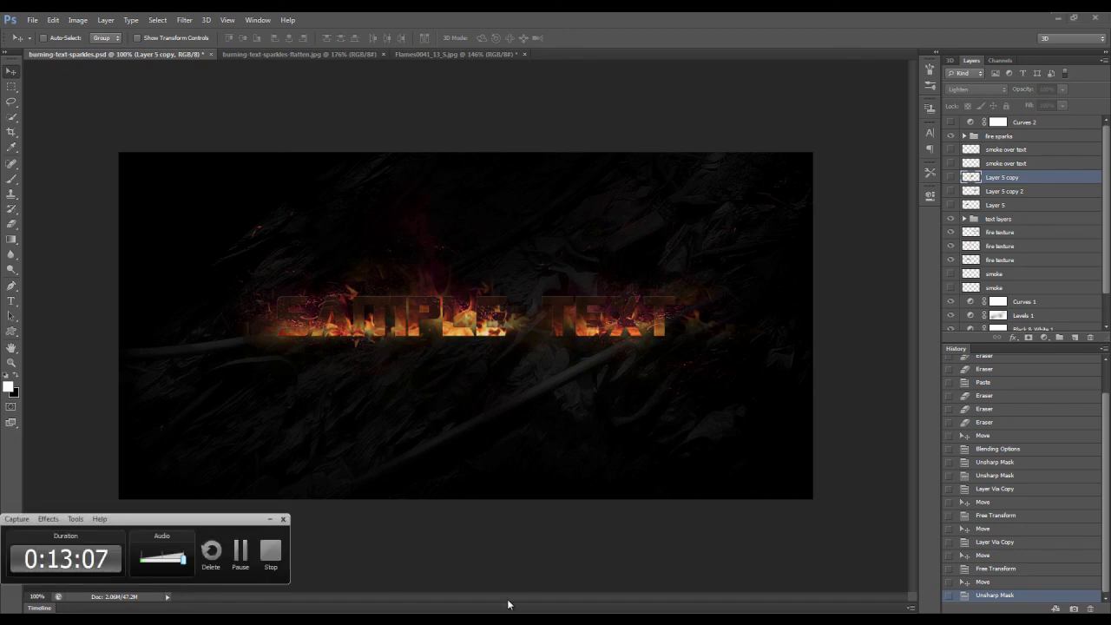